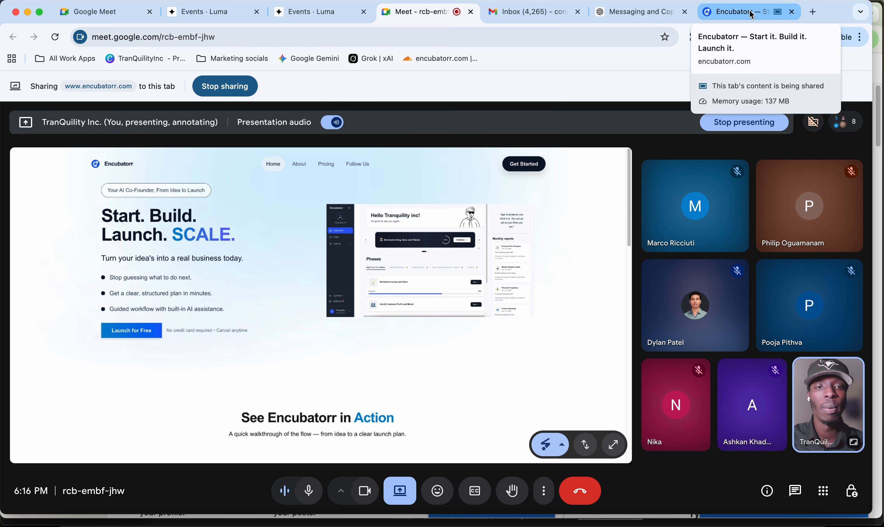
- Bring the shared Encubatorr site tab to the front during the Meet call
left_click(752, 13)
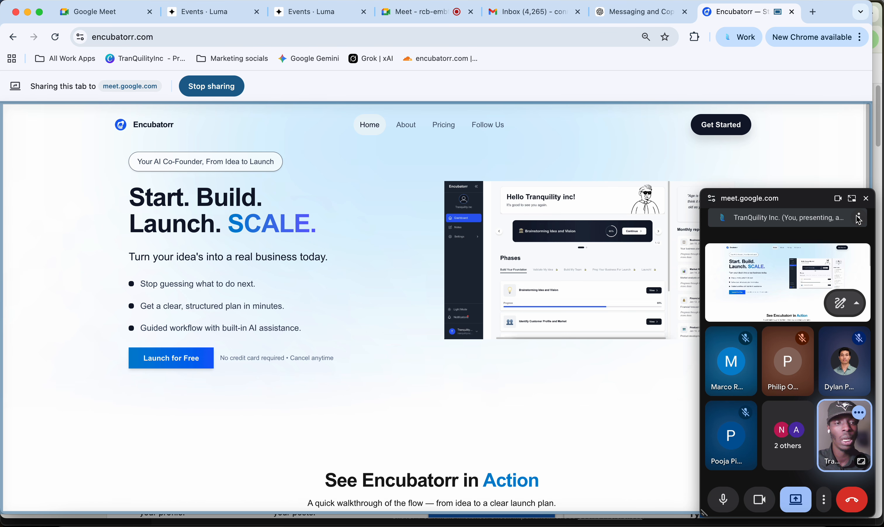
- Close the floating Meet window and go from Get Started to the Sign in form
left_click(866, 199)
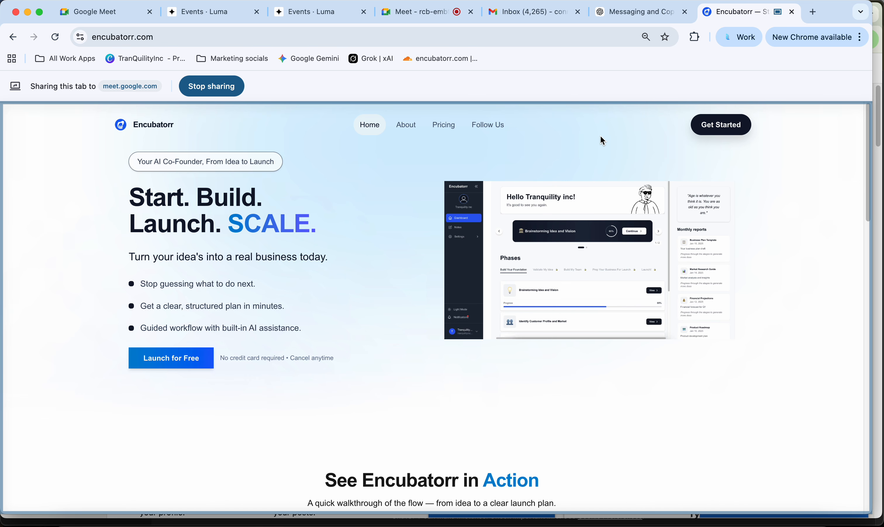
left_click(724, 127)
scroll(466, 330, "down", 3)
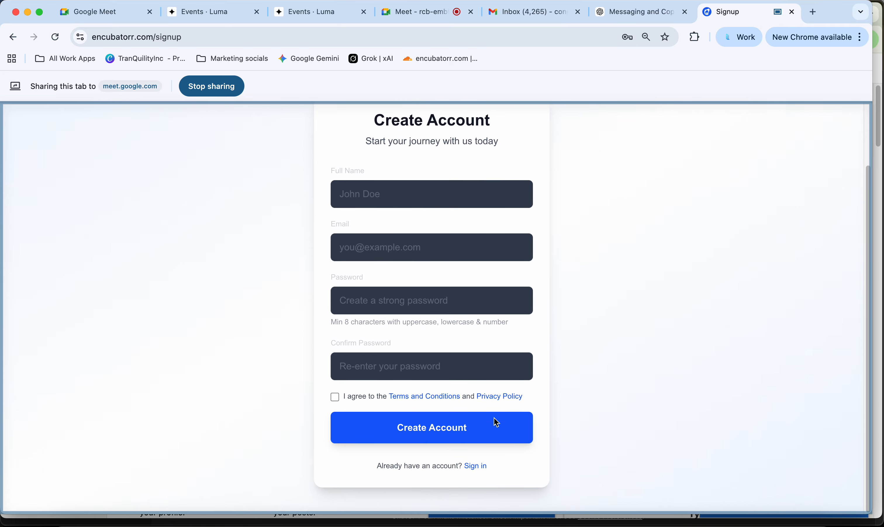
left_click(476, 469)
- Sign in with the saved account e-mail and password, retyping the password after a failed attempt
left_click(438, 289)
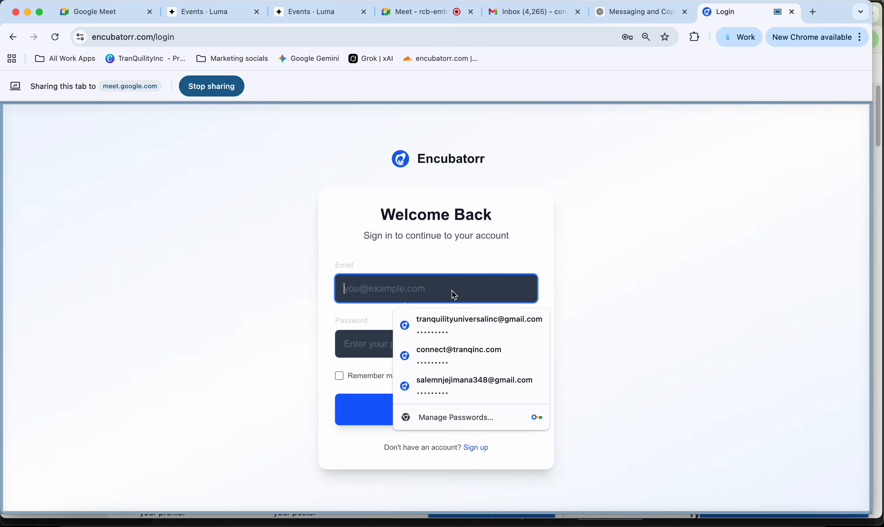
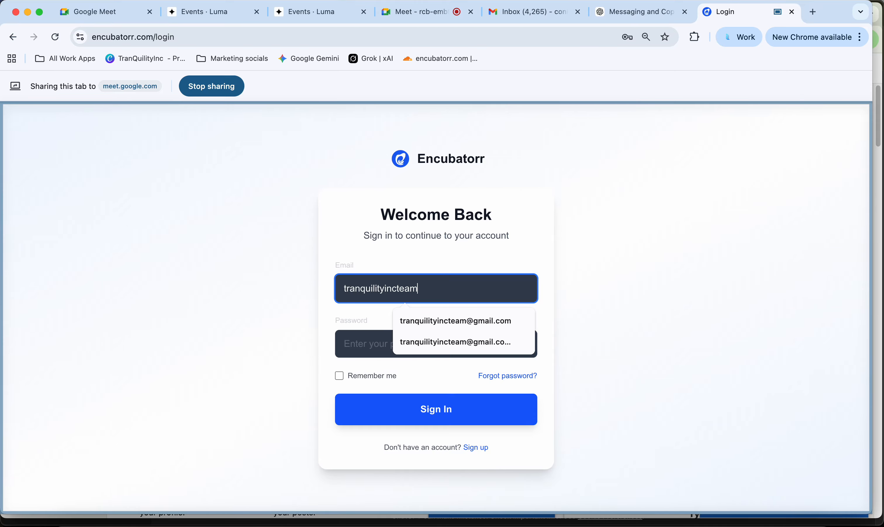
left_click(470, 319)
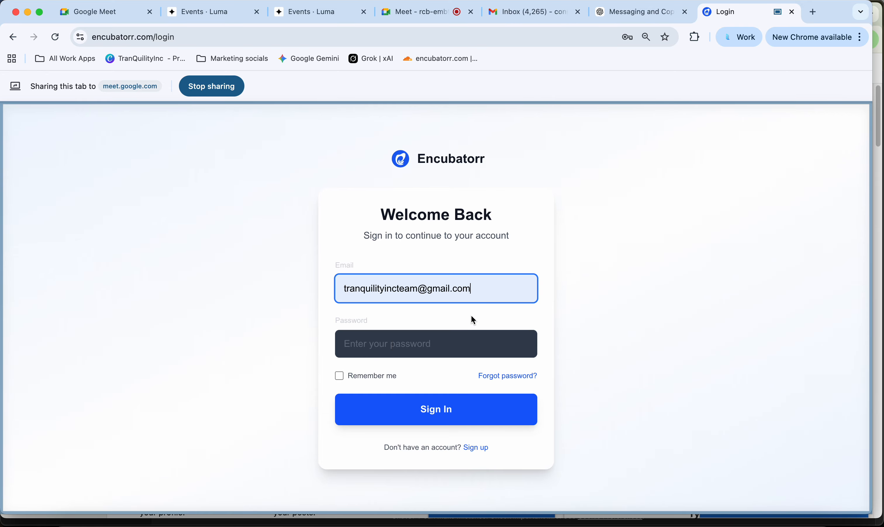
left_click(456, 344)
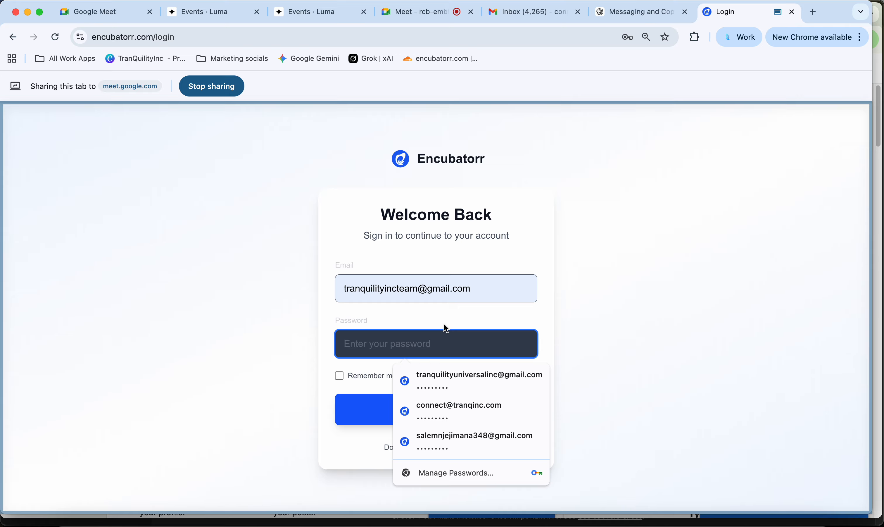
type("aaaaaaaaaaaaaa")
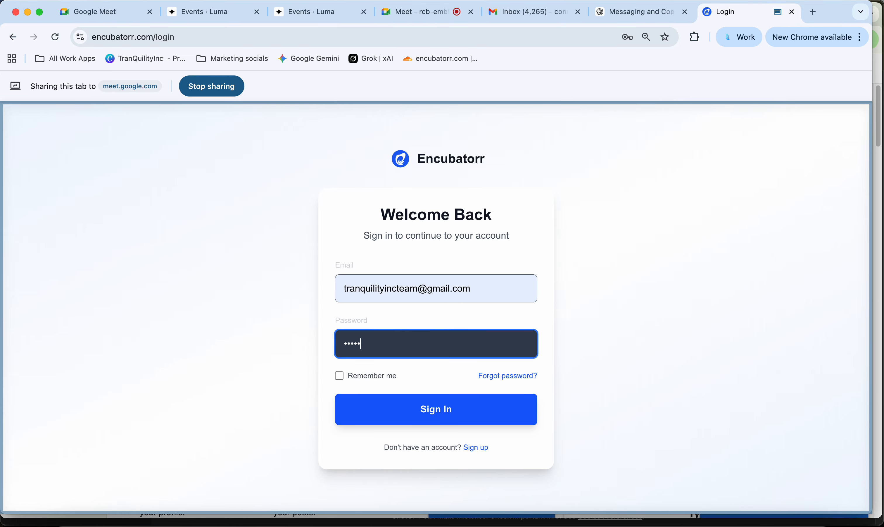
type("aaaa")
key("Return")
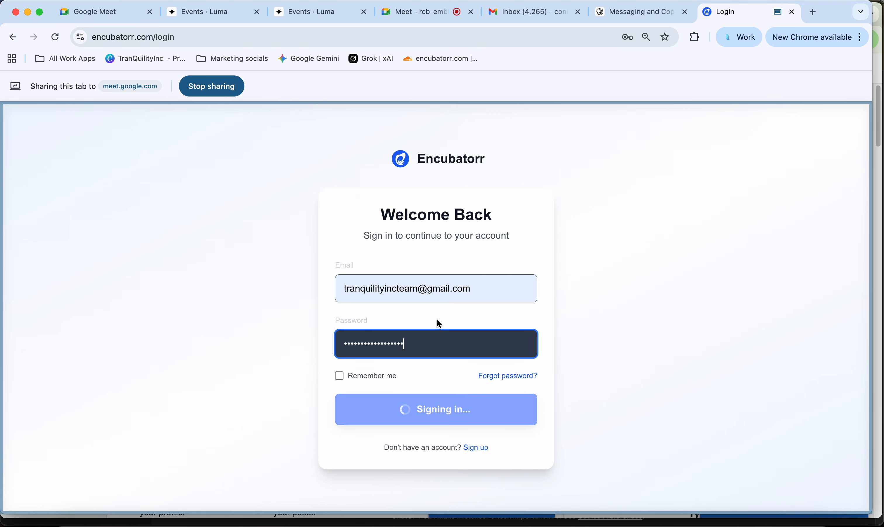
double_click(391, 367)
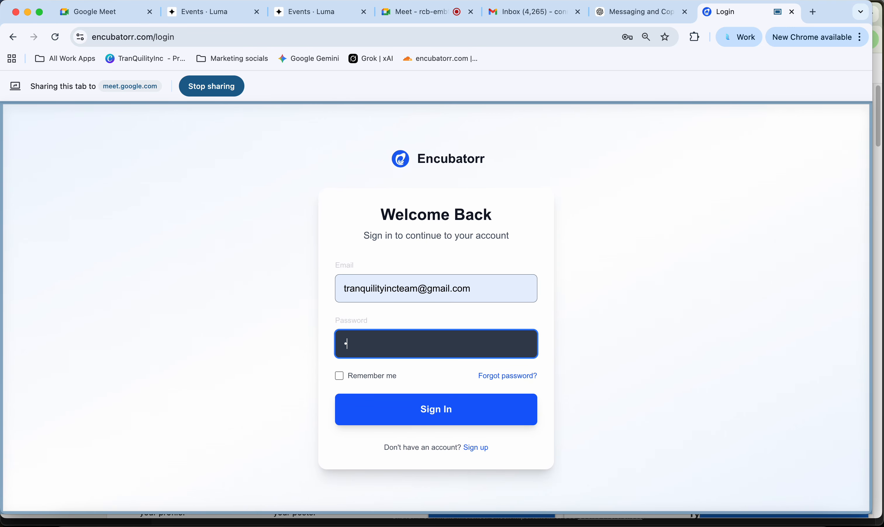
key("Return")
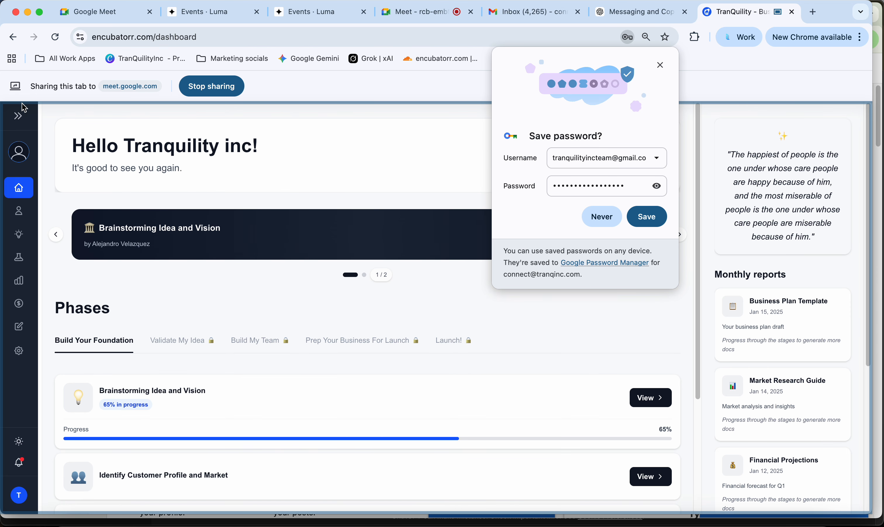
- Retake the founder questionnaire from Settings > Questionnaire and dismiss Chrome's save-password prompt
left_click(20, 116)
left_click(53, 365)
scroll(68, 373, "down", 2)
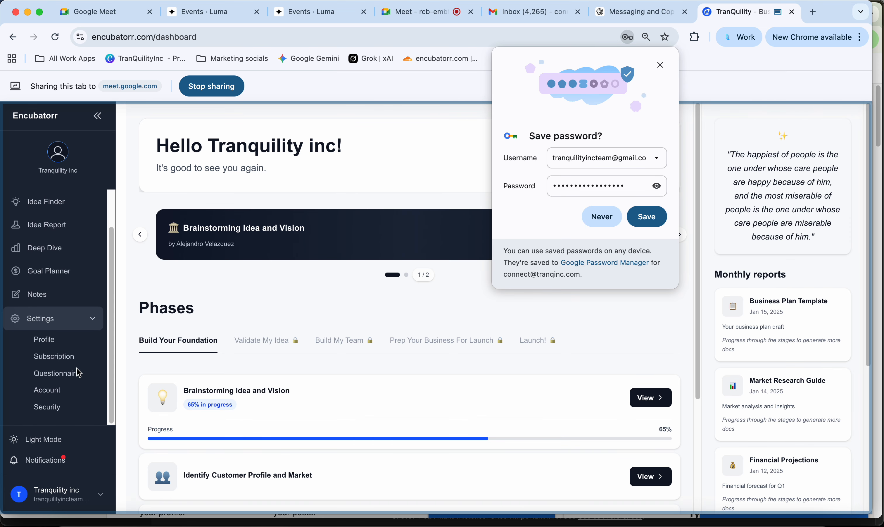
left_click(67, 378)
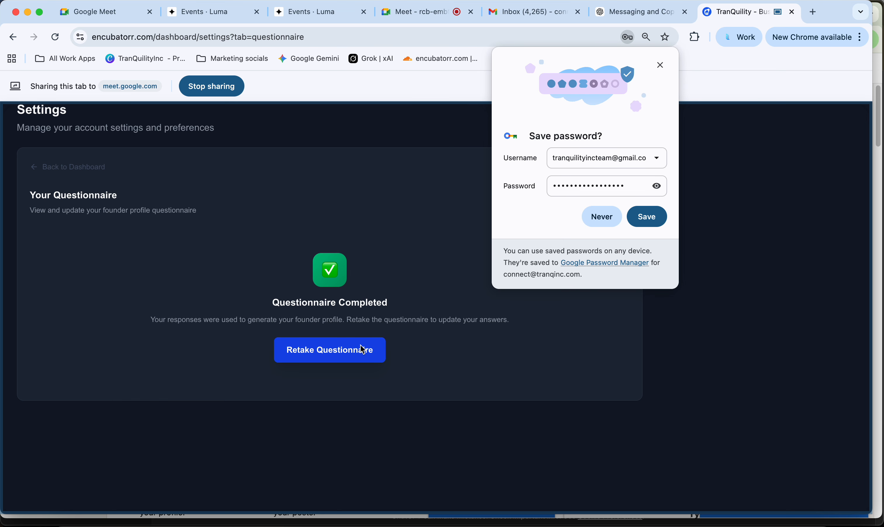
left_click(340, 350)
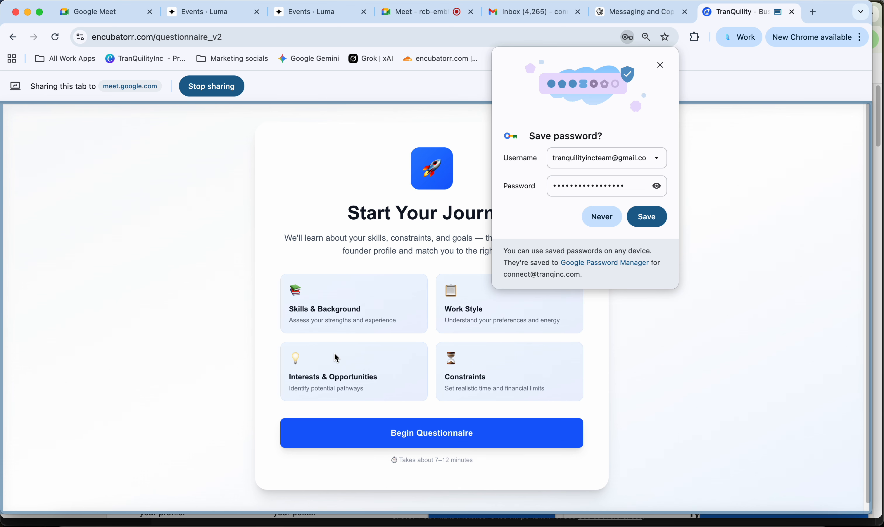
left_click(661, 66)
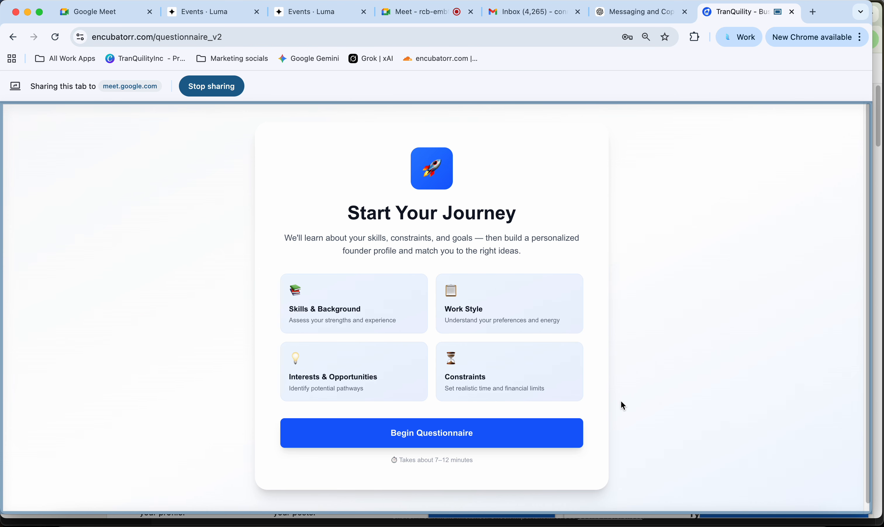
- Begin the questionnaire and choose 'I don't know what business to start yet'
left_click(440, 437)
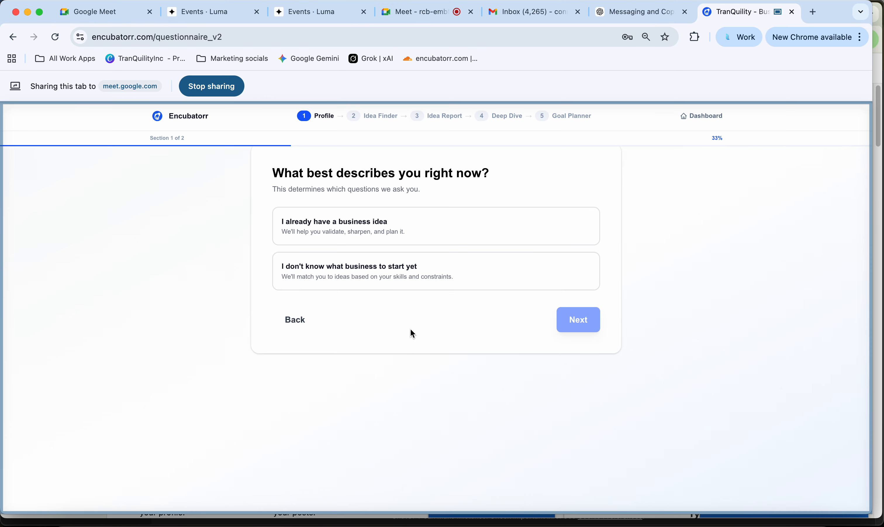
left_click(397, 280)
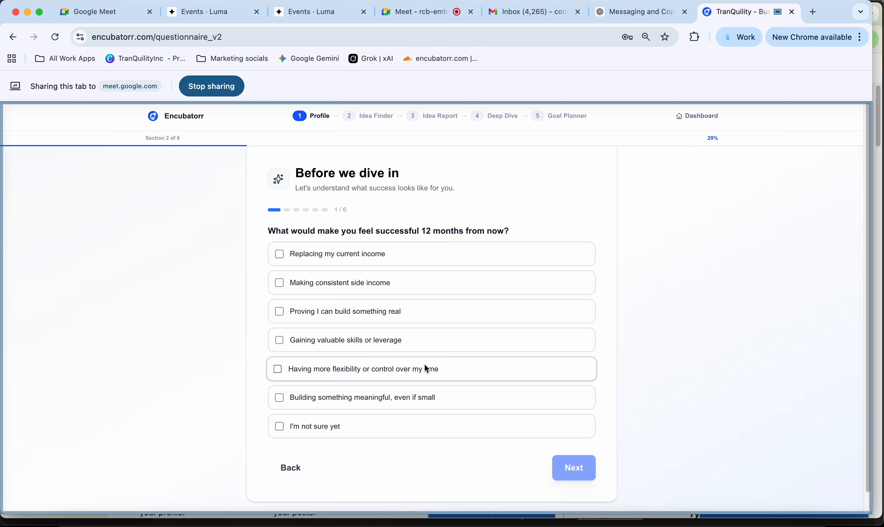
- Pick flexibility, valuable skills and replacing income as 12-month goals, then Financial results as motivation
left_click(365, 369)
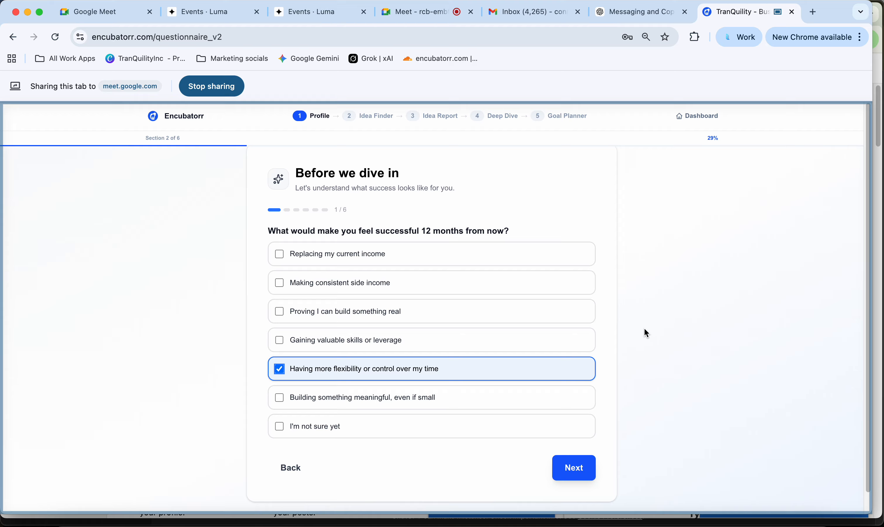
left_click(474, 338)
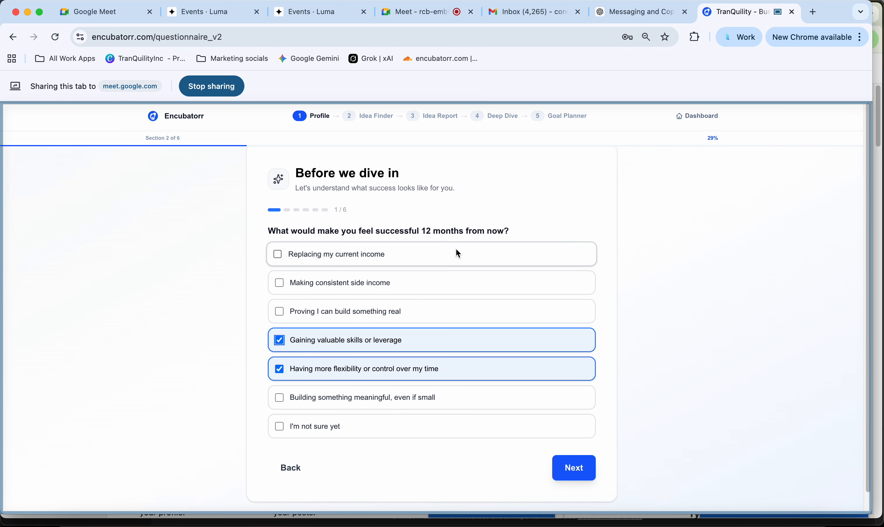
left_click(428, 264)
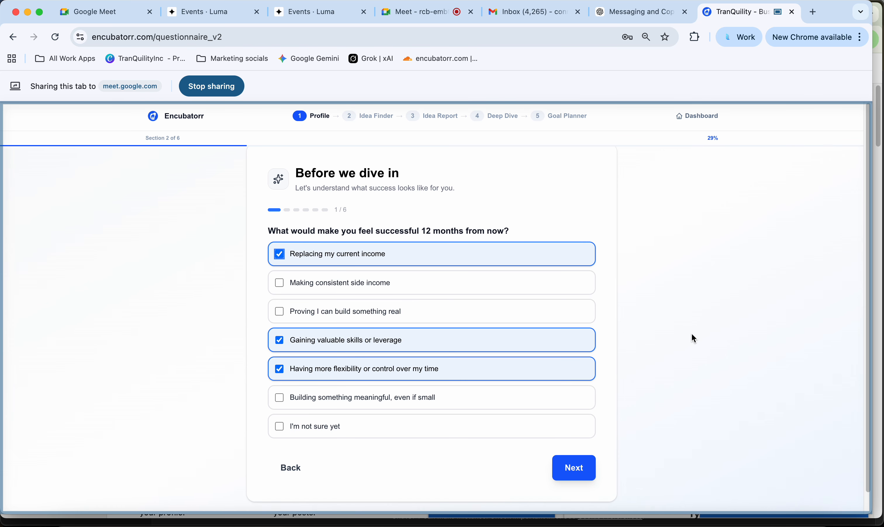
left_click(566, 469)
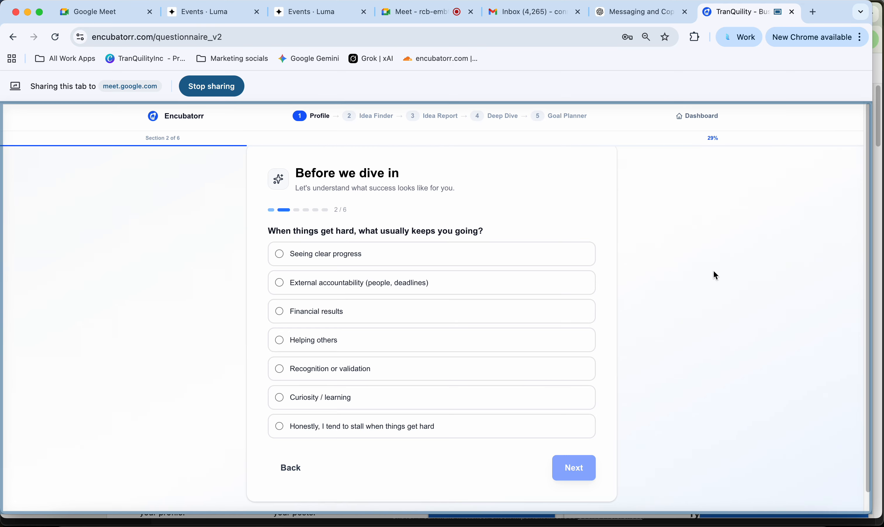
left_click(357, 312)
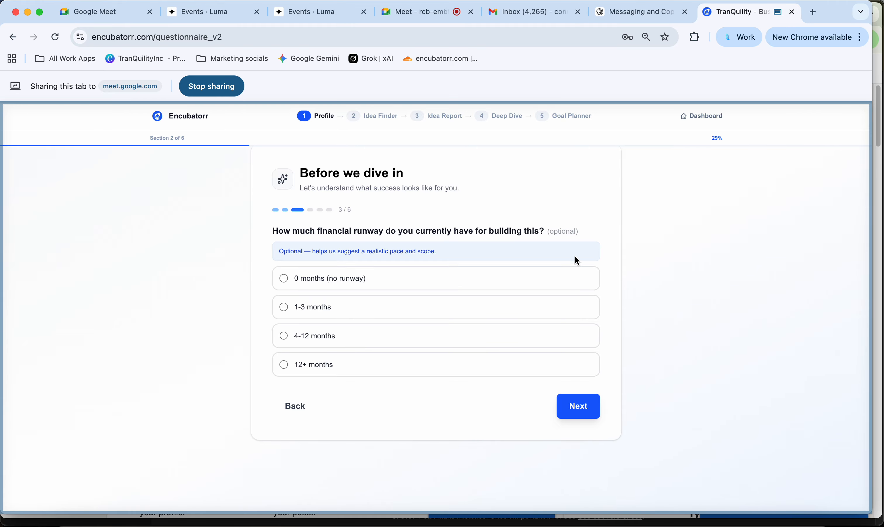
- Answer 0 months of runway and Medium income dependence, then continue into Skills & Background
left_click(521, 281)
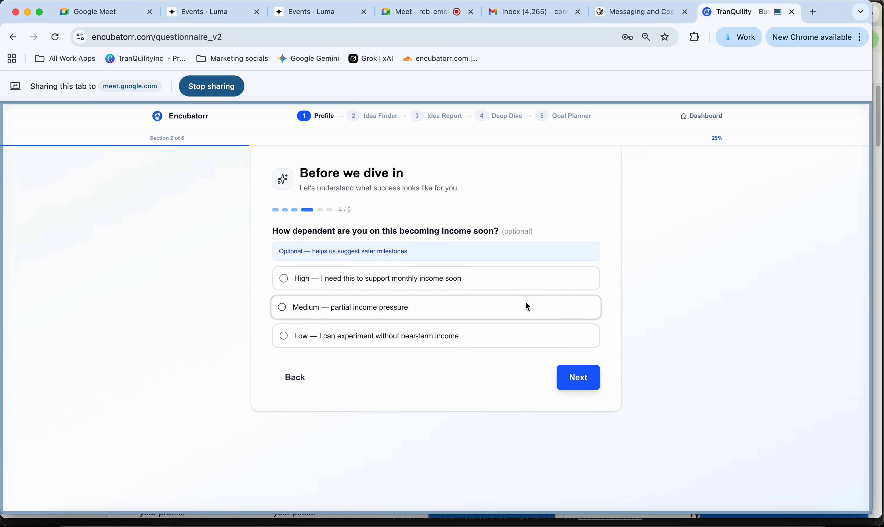
left_click(523, 310)
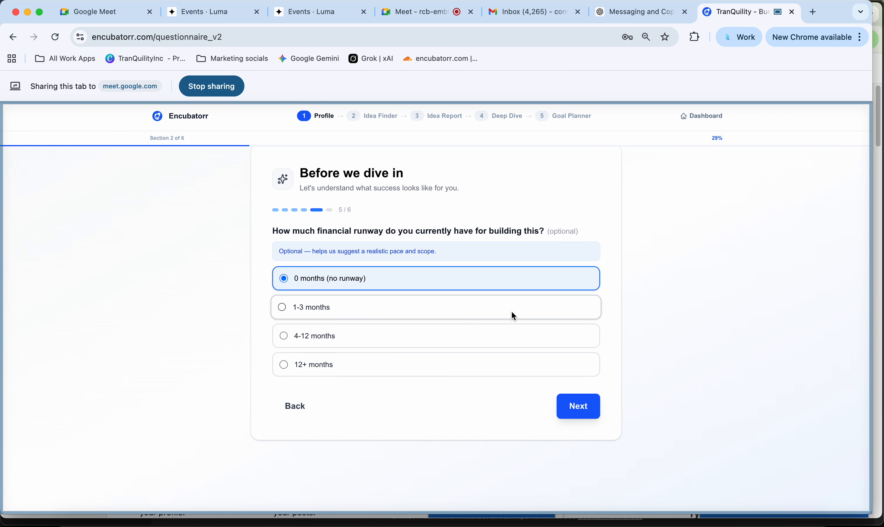
left_click(592, 415)
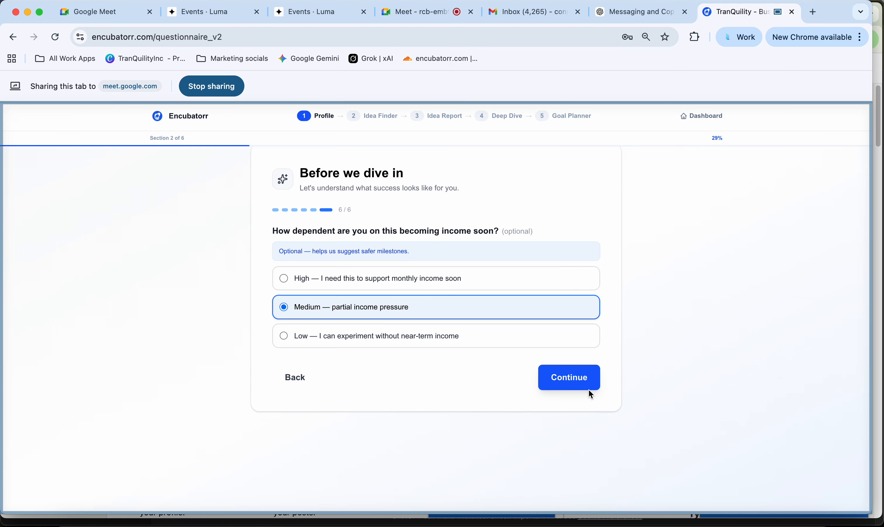
left_click(573, 379)
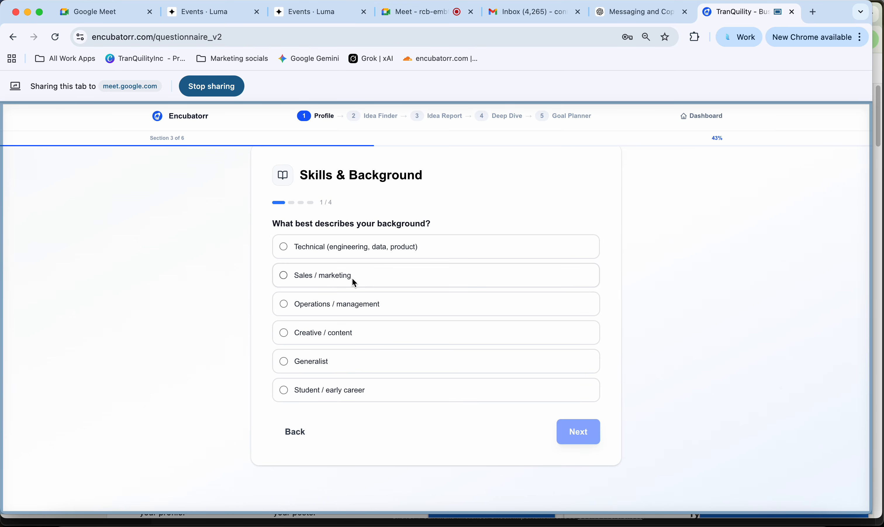
- Choose Creative / content as background and tick Fitness and Real estate as industries
left_click(437, 336)
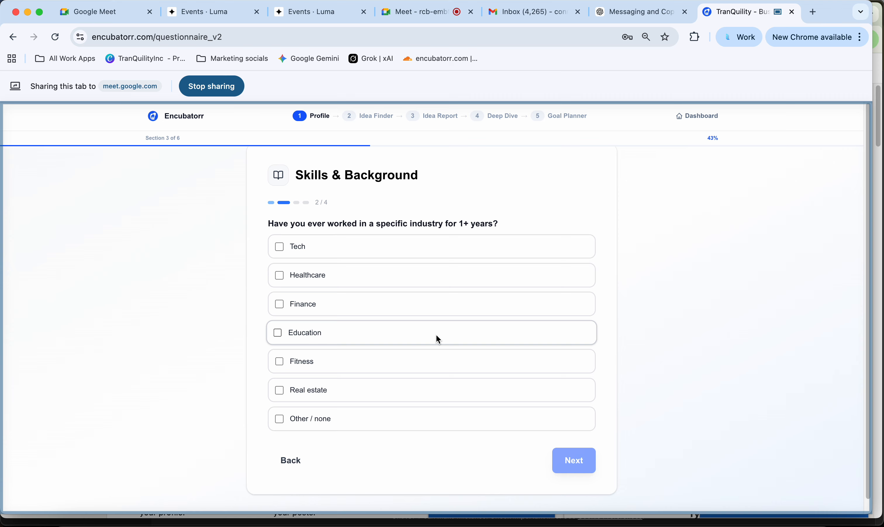
left_click(421, 368)
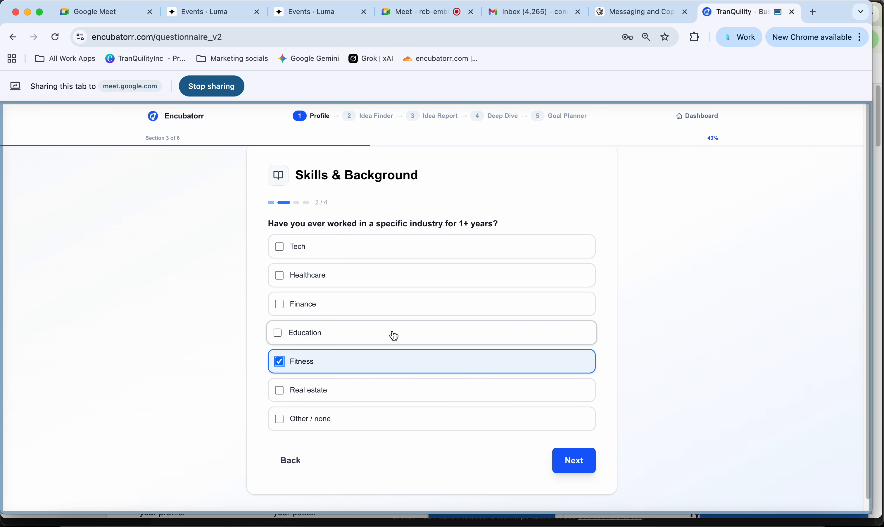
left_click(375, 388)
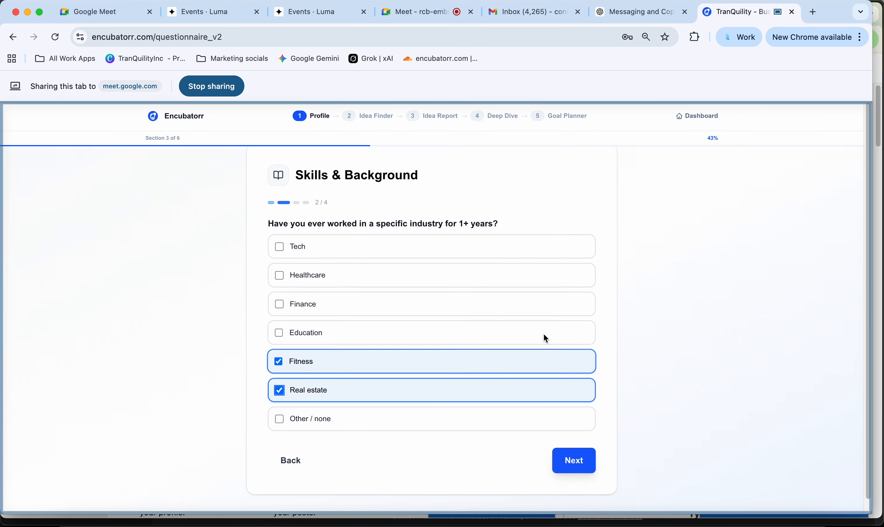
- Answer 'What are you unusually good at?' with 'Sales, communication, design clothes'
left_click(589, 461)
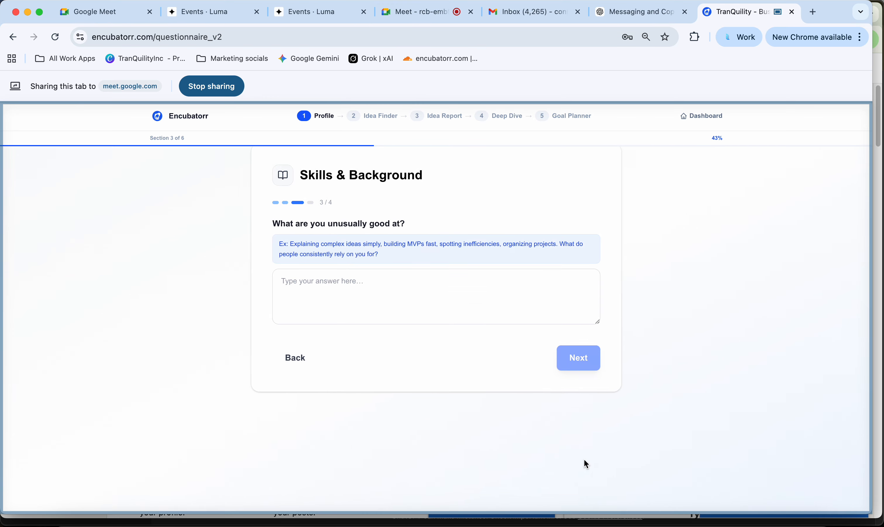
left_click(320, 286)
type("Sa")
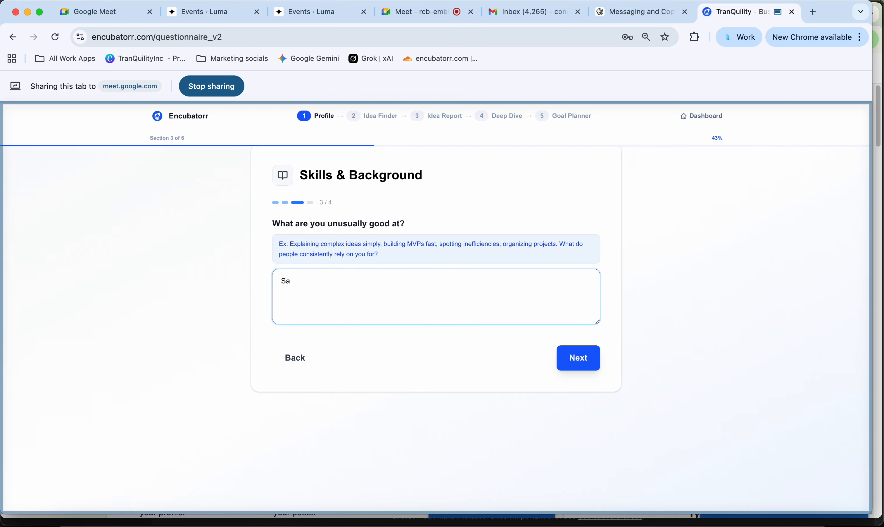
type("les, communication, design co")
key("BackSpace")
type("lothes")
left_click(574, 353)
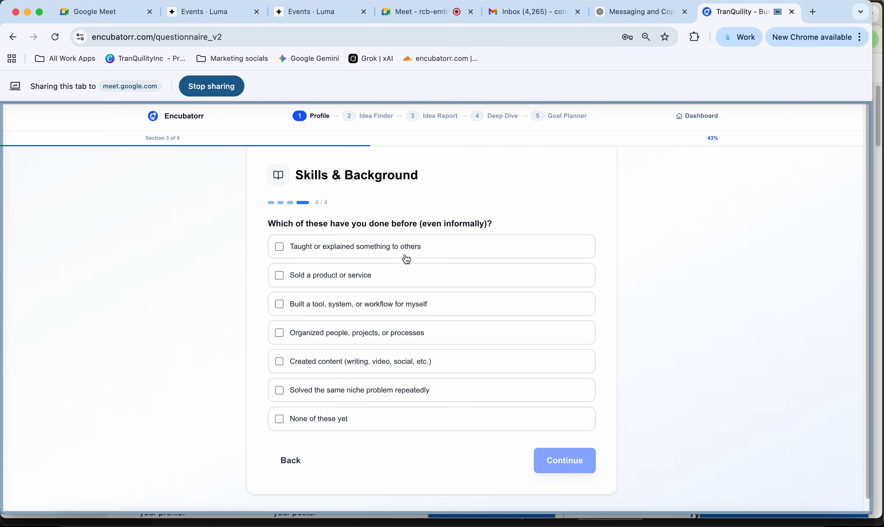
- Tick 'Sold a product or service' and 'Solved the same niche problem repeatedly', then continue
left_click(382, 273)
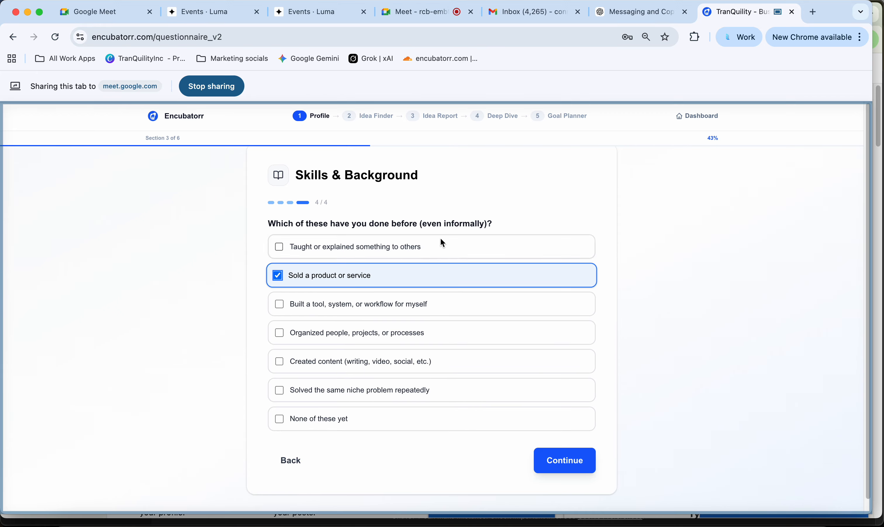
left_click(374, 389)
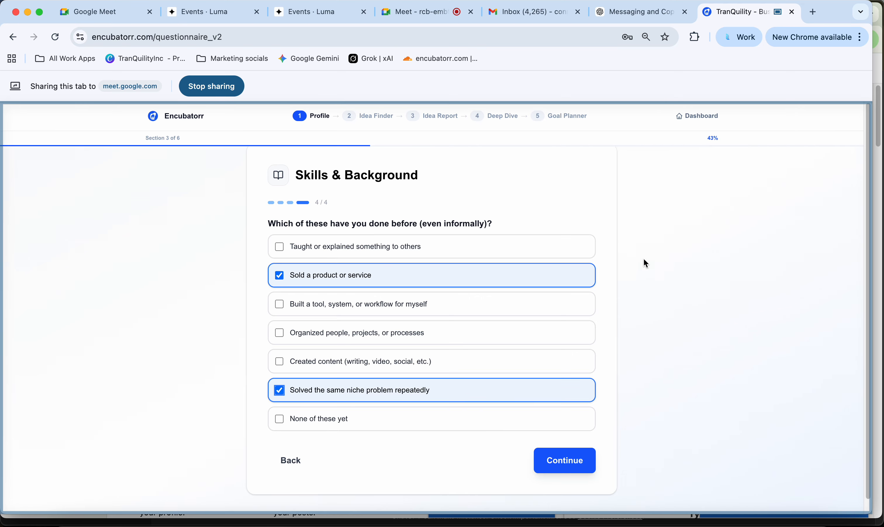
left_click(575, 463)
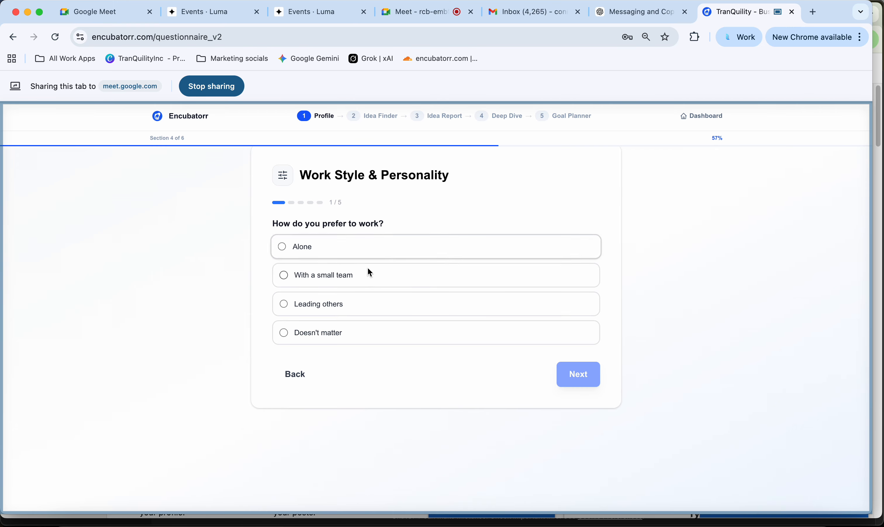
- Answer Alone, creating content, shipping something small, High risk tolerance and Customer support as most draining
left_click(358, 250)
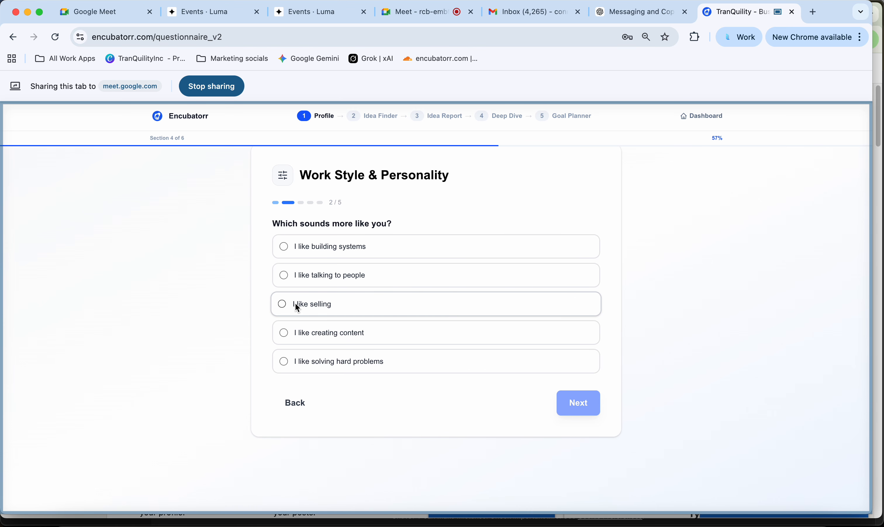
left_click(398, 331)
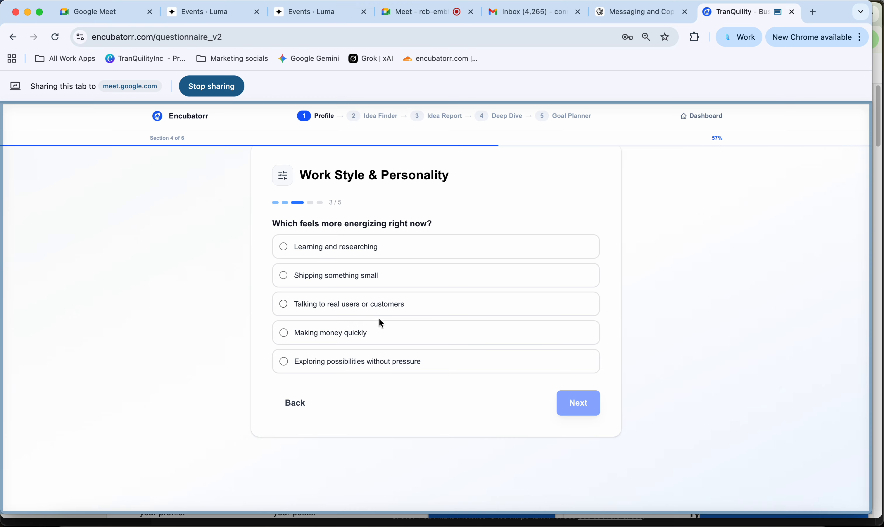
left_click(371, 275)
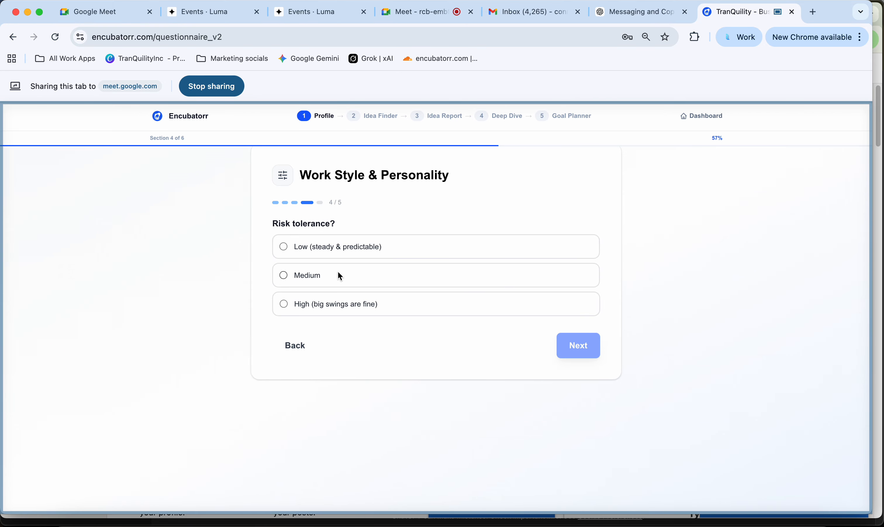
left_click(364, 305)
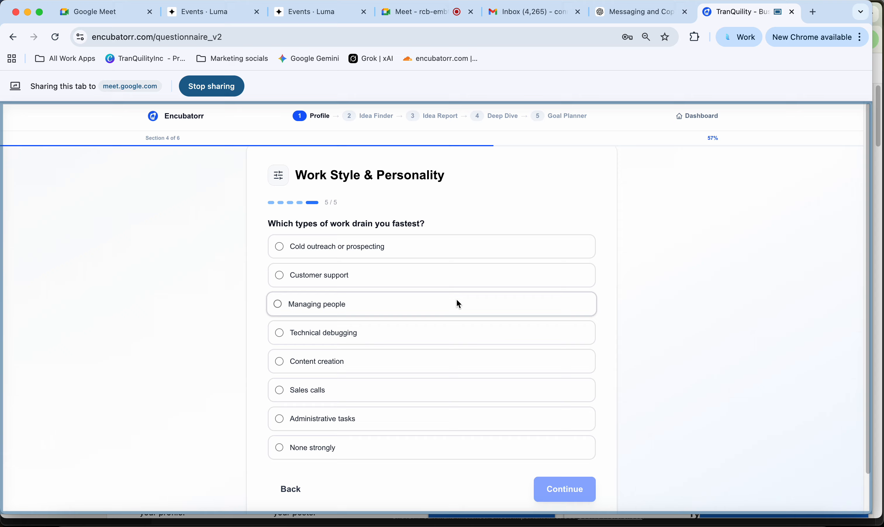
scroll(456, 299, "down", 1)
left_click(395, 241)
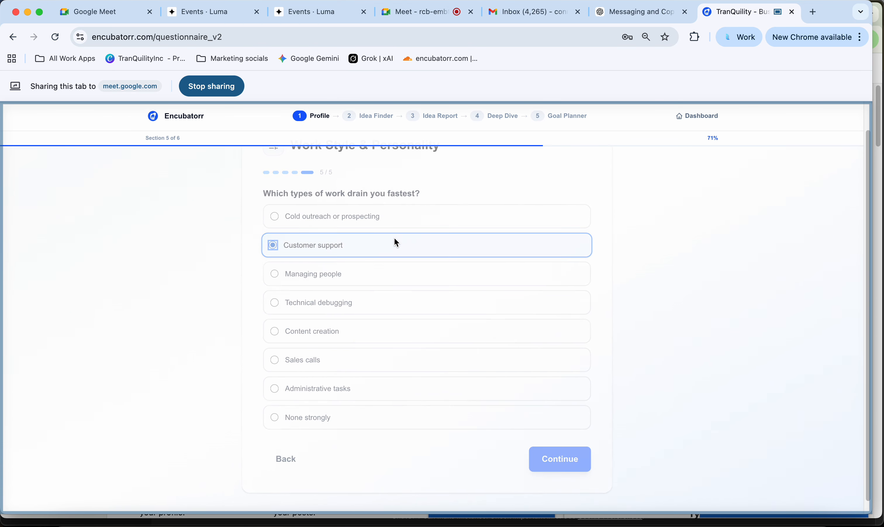
- Answer the enjoyed-topics question with 'history, politics, business'
left_click(363, 286)
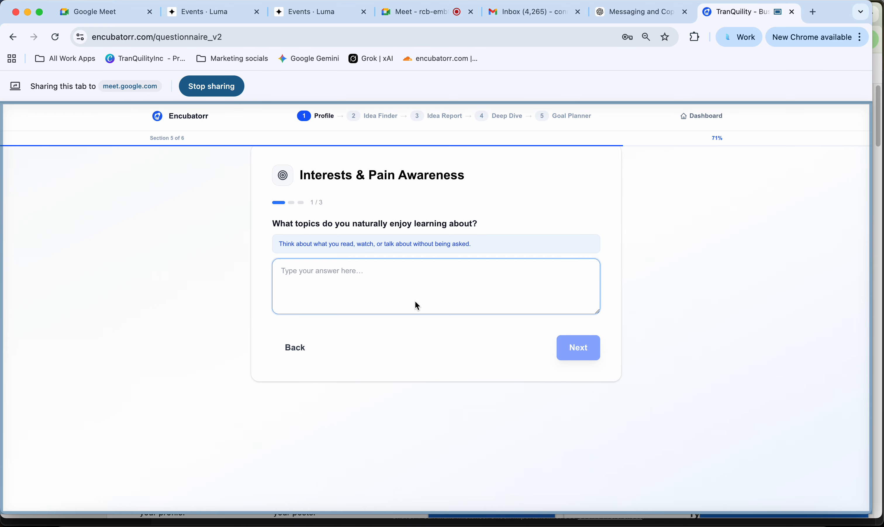
type("history, pil")
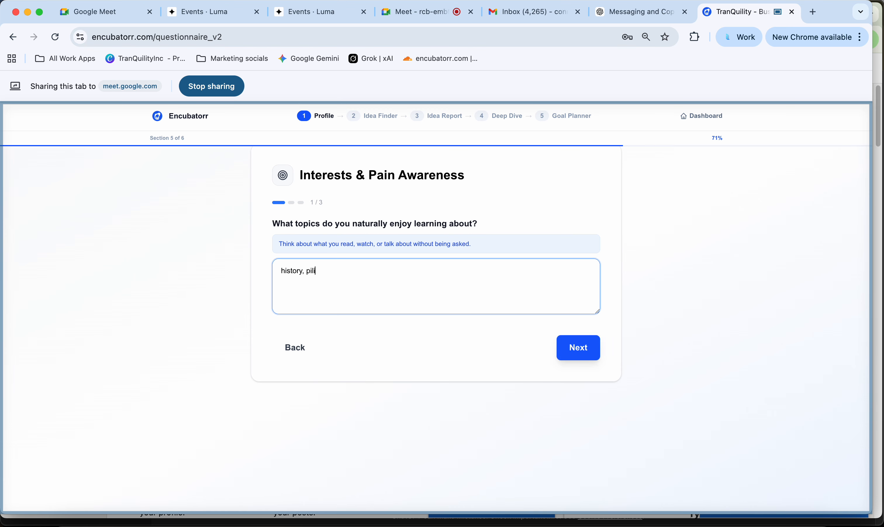
key("BackSpace")
type("olitics, business")
left_click(578, 348)
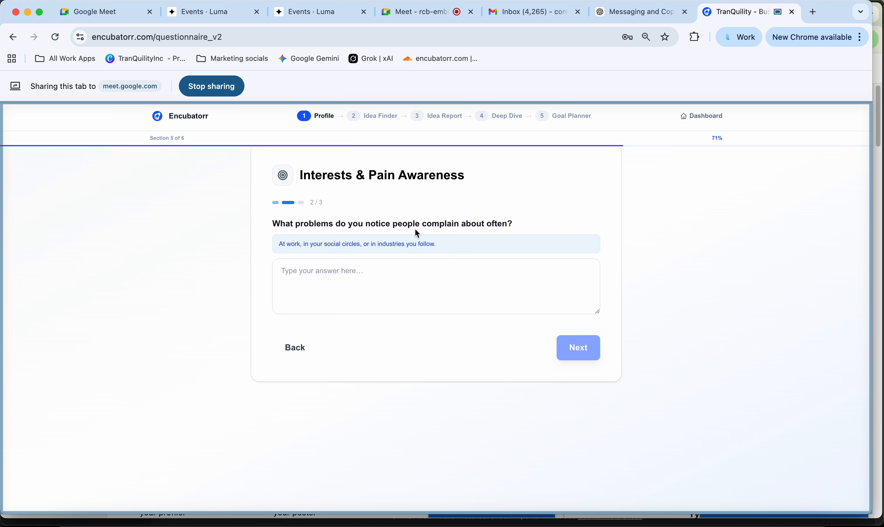
- Answer what people complain about with 'door to door sales agents'
left_click(420, 279)
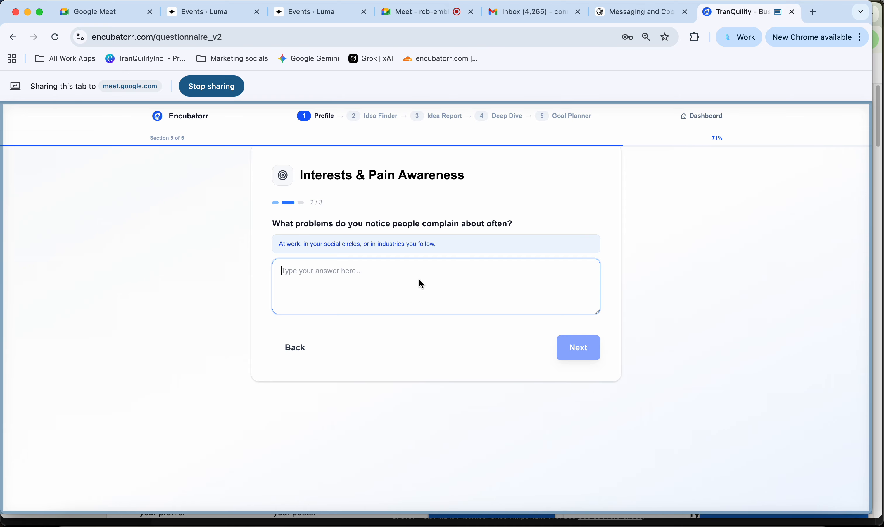
type("door d")
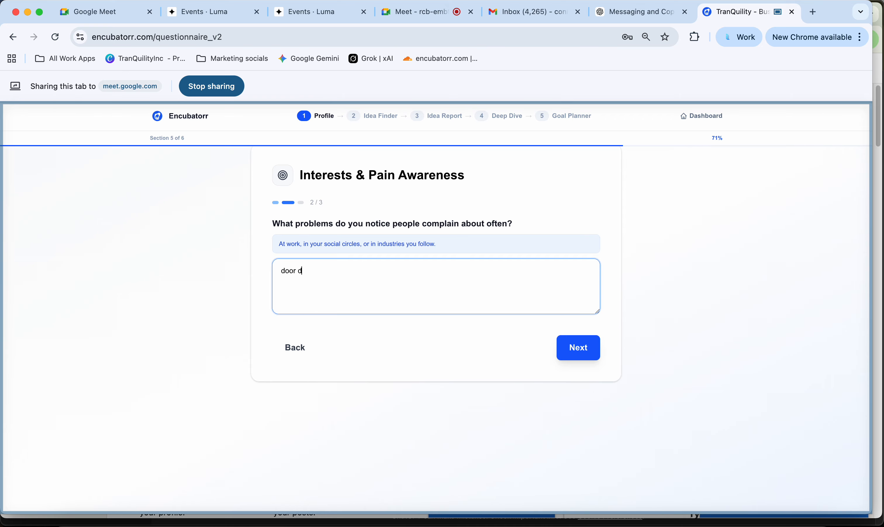
key("BackSpace")
type("to door sales agents")
left_click(581, 357)
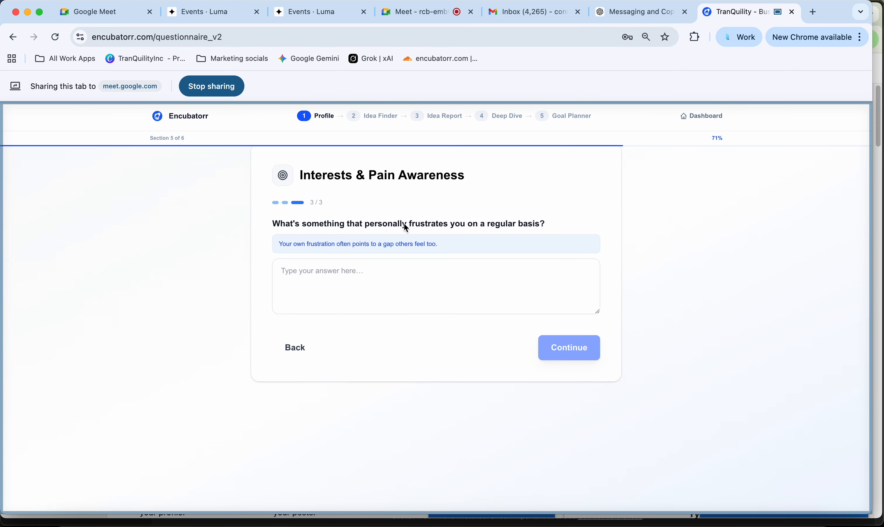
- Name ads when watching YouTube videos as a personal frustration and continue to Lifestyle Constraints
left_click(444, 282)
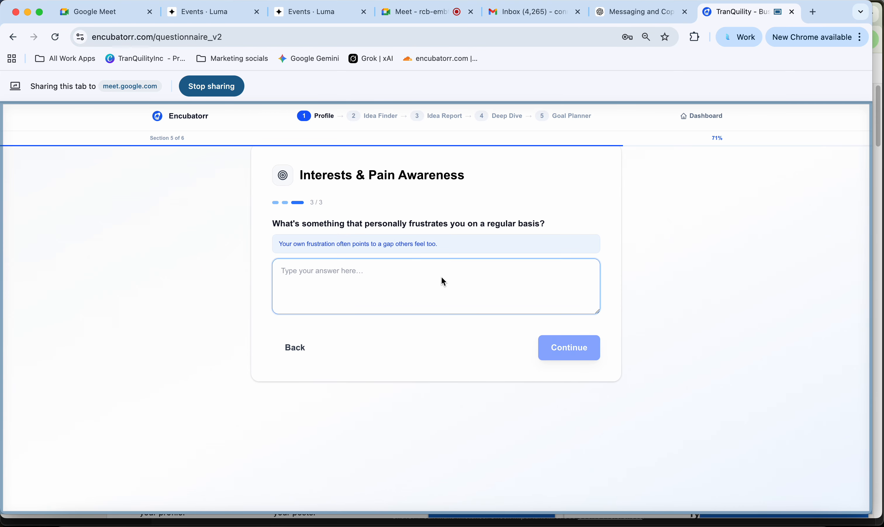
key("Caps_Lock")
type("I")
key("BackSpace")
key("Caps_Lock")
type("I hate y")
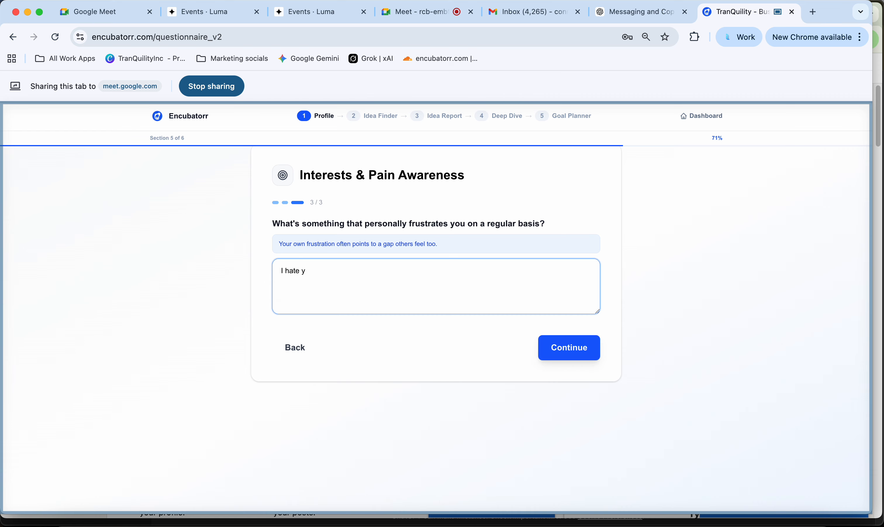
type("o")
key("BackSpace")
key("BackSpace")
type("ads when watching videos on youtube")
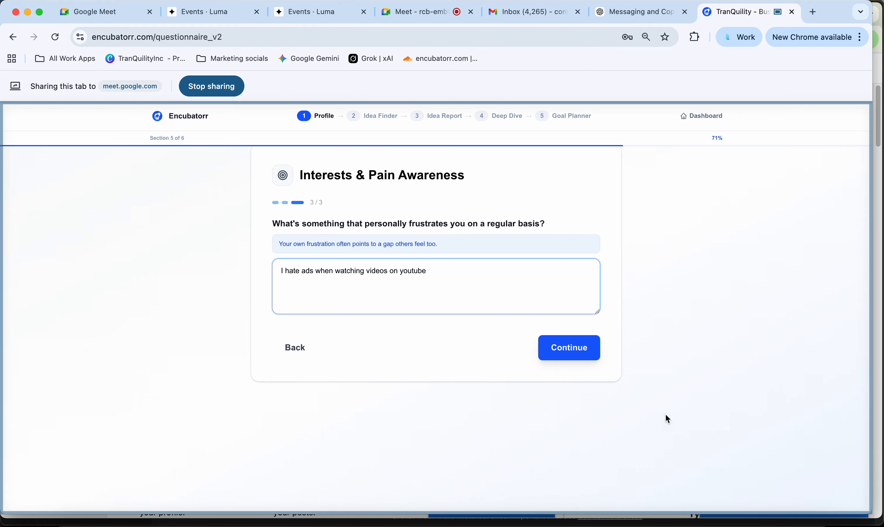
left_click(567, 347)
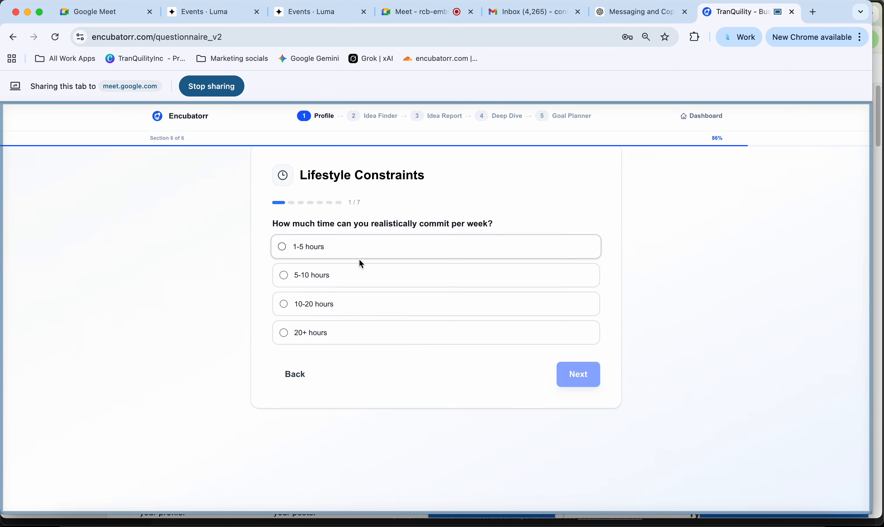
- Commit 5-10 hours per week and give 'generate income' as the primary goal
left_click(353, 277)
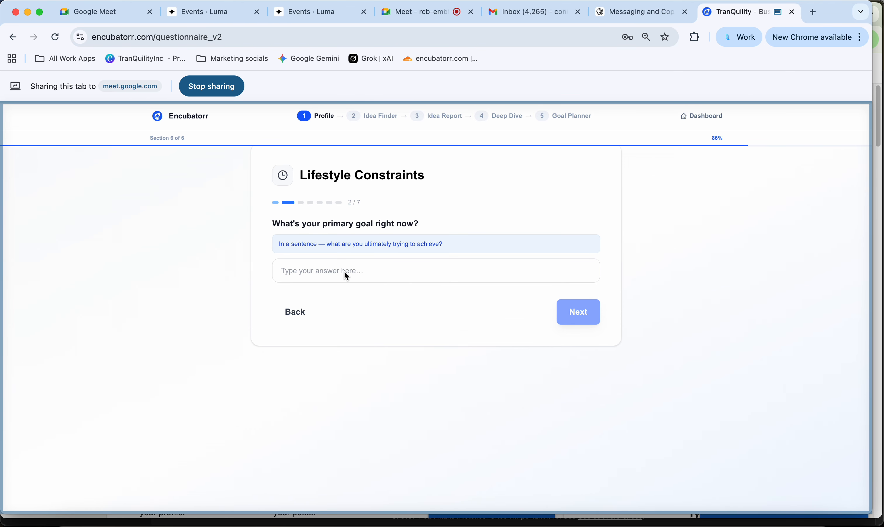
left_click(345, 271)
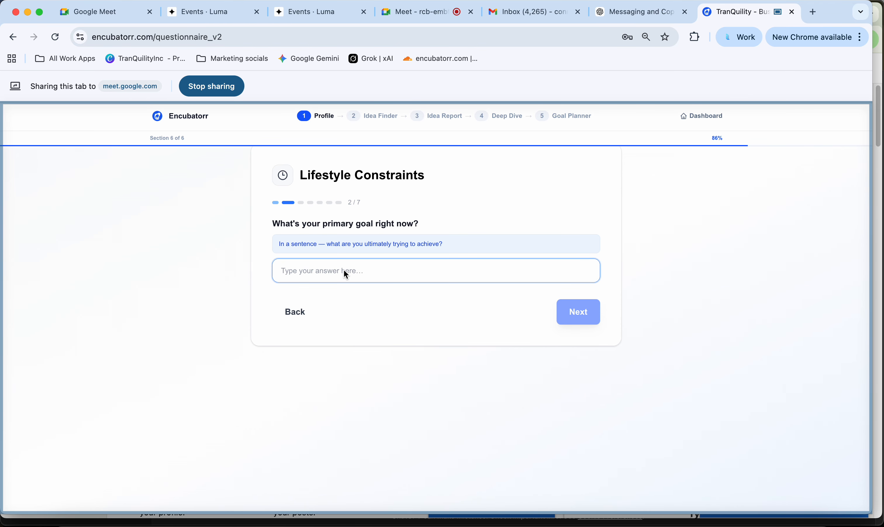
type("generate inc")
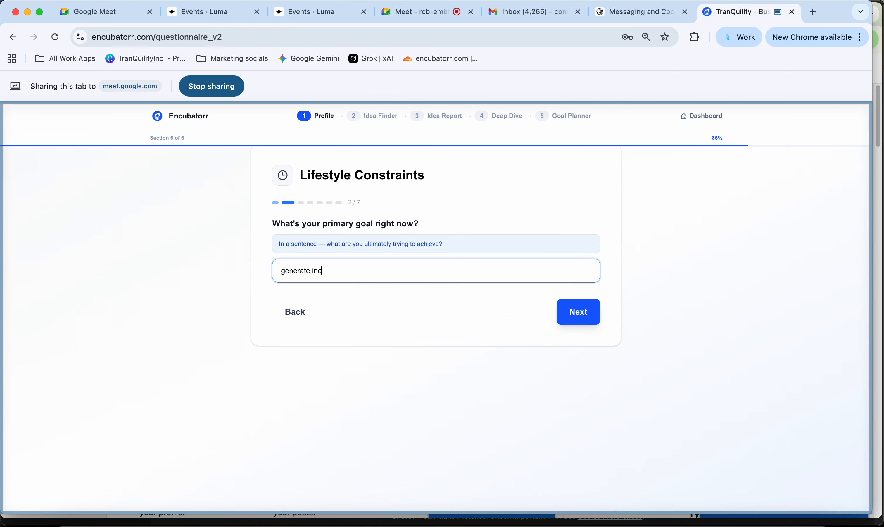
type("ome")
left_click(578, 311)
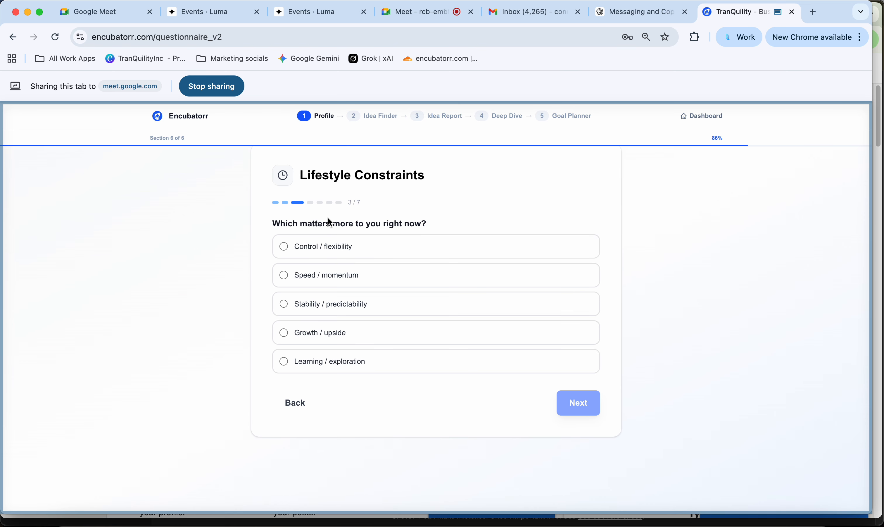
- Answer speed/momentum, money within 6 months, a few weekly client conversations, some complexity fine, and Excited
left_click(363, 280)
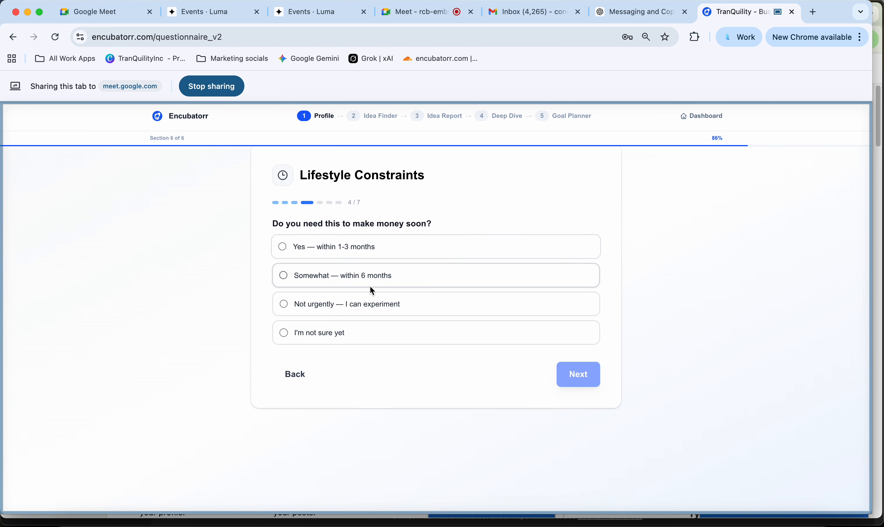
left_click(373, 278)
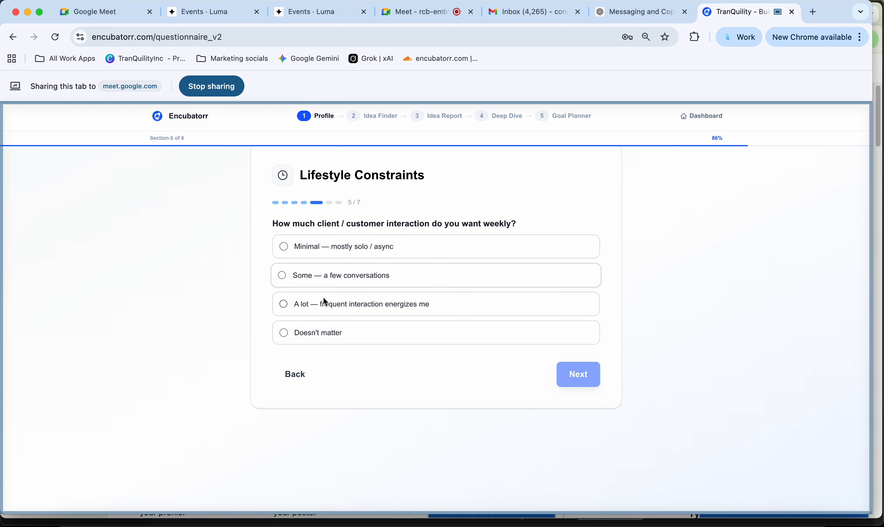
left_click(356, 283)
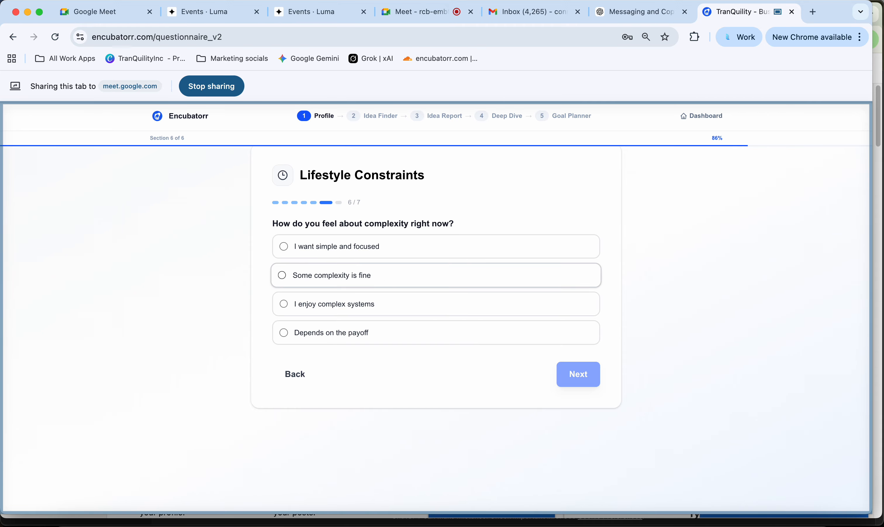
left_click(392, 276)
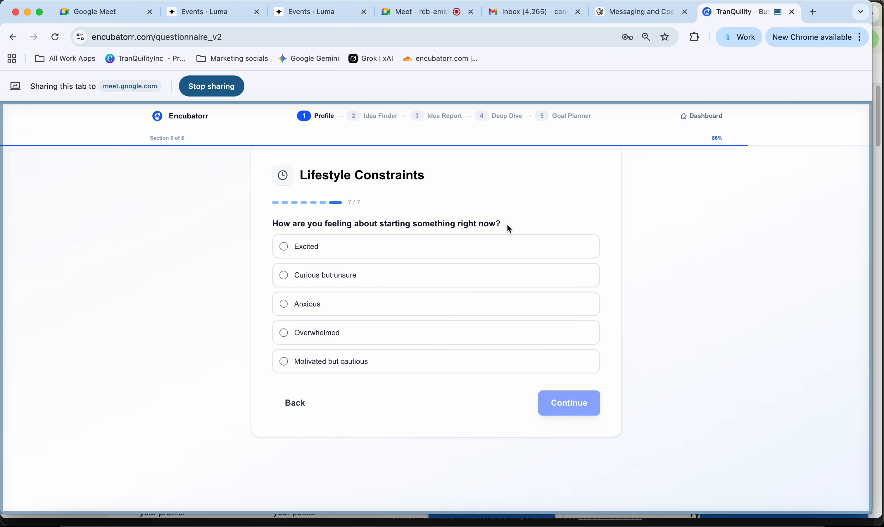
left_click(319, 250)
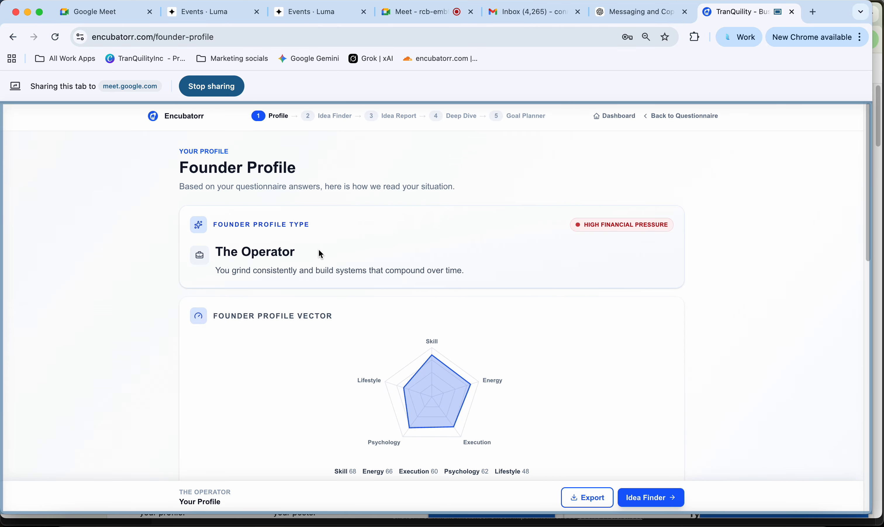
- Scroll down the Founder Profile to review the profile vector and Your Snapshot sections
scroll(320, 254, "down", 4)
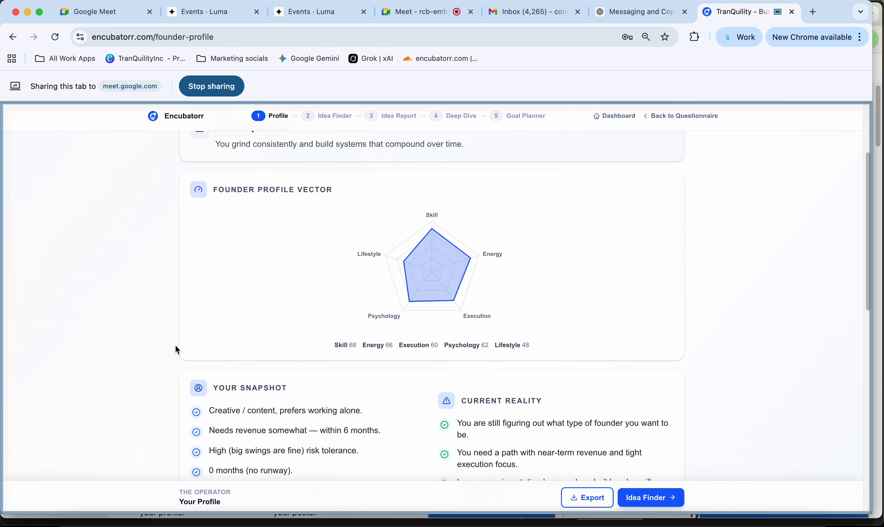
scroll(176, 346, "down", 1)
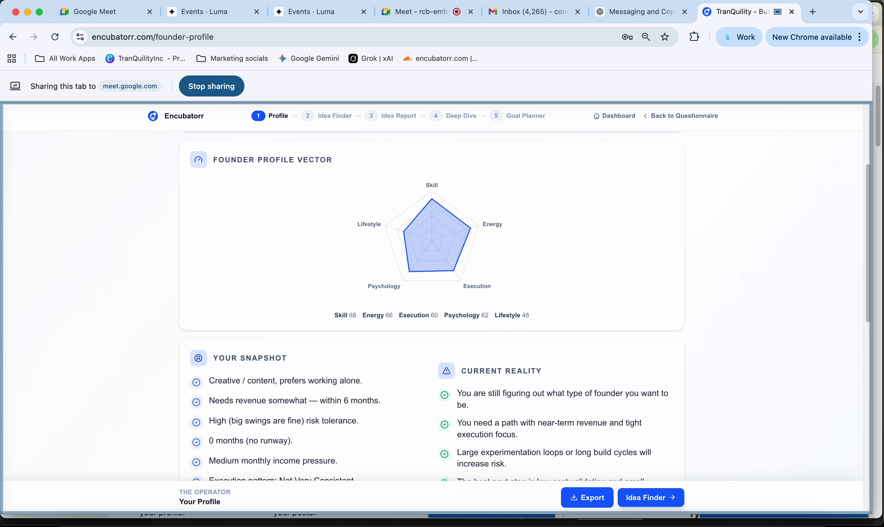
left_click(595, 498)
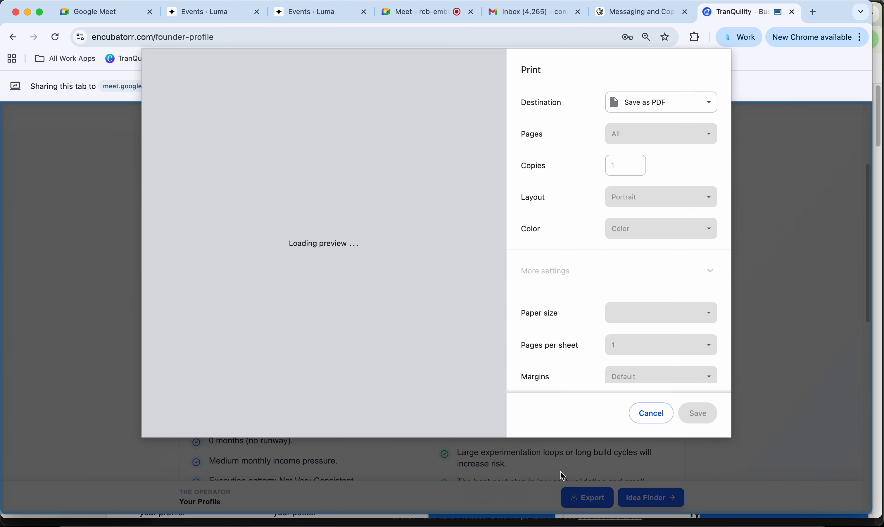
scroll(382, 265, "down", 15)
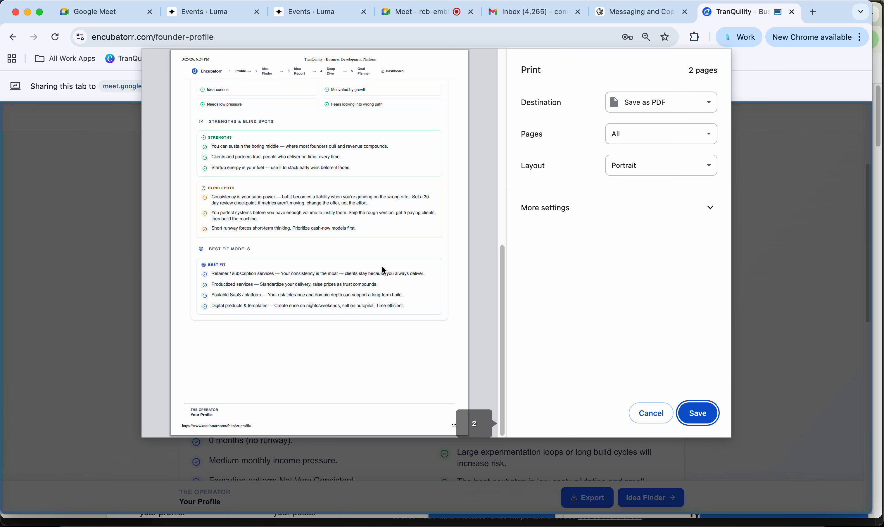
scroll(382, 268, "up", 4)
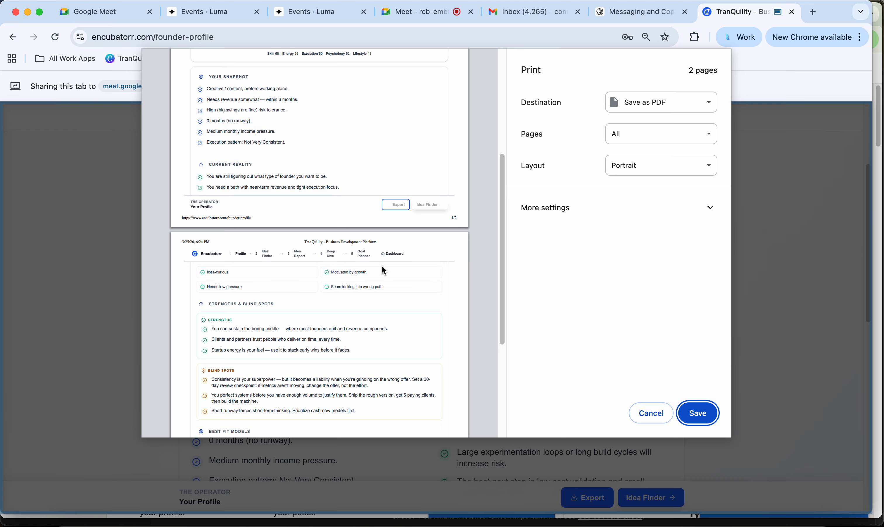
scroll(383, 270, "up", 6)
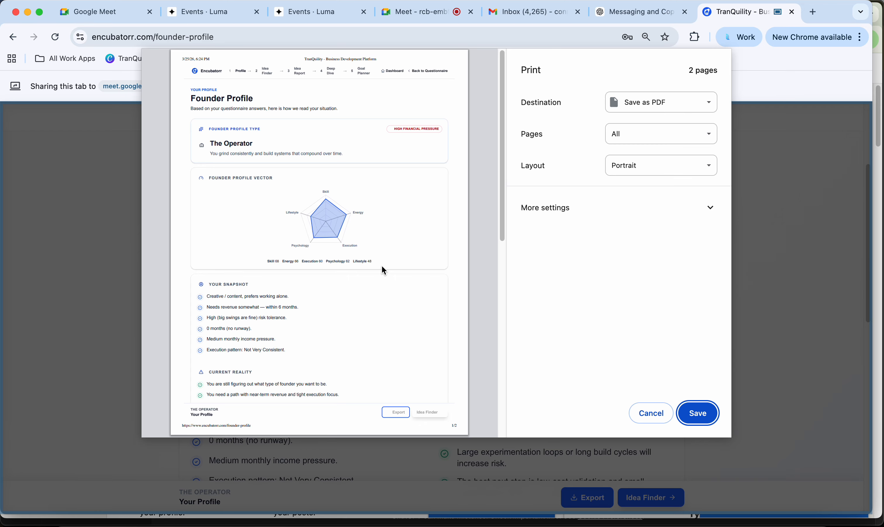
left_click(650, 412)
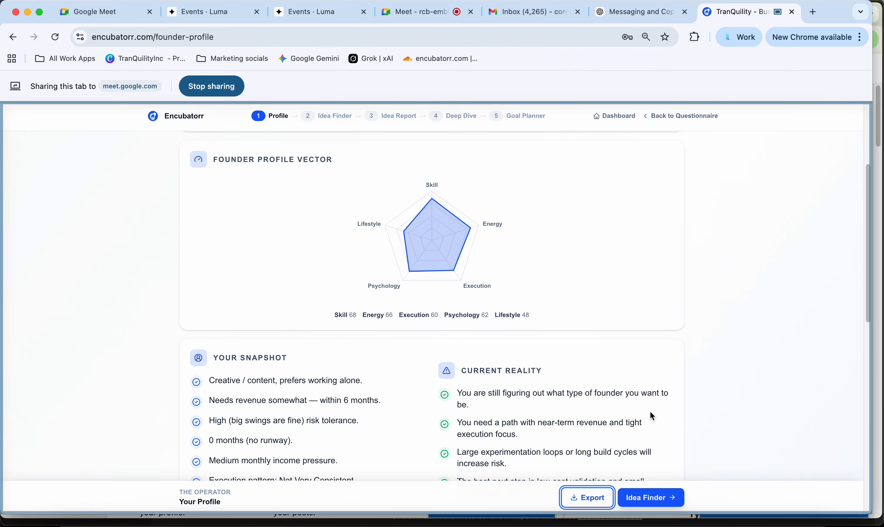
scroll(652, 413, "up", 5)
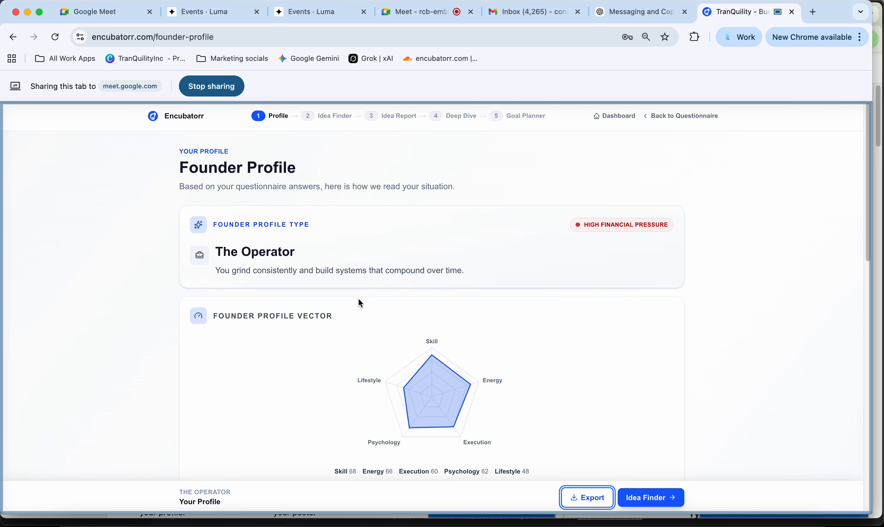
scroll(359, 299, "down", 8)
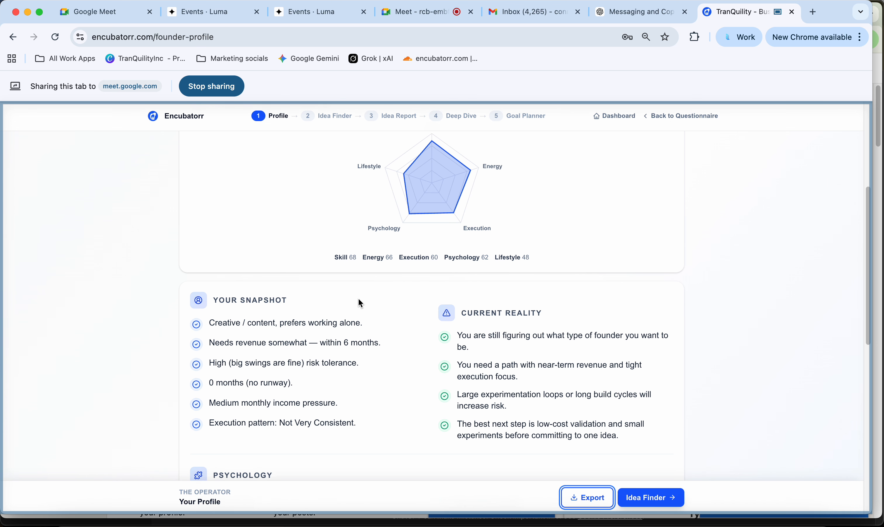
scroll(410, 329, "down", 5)
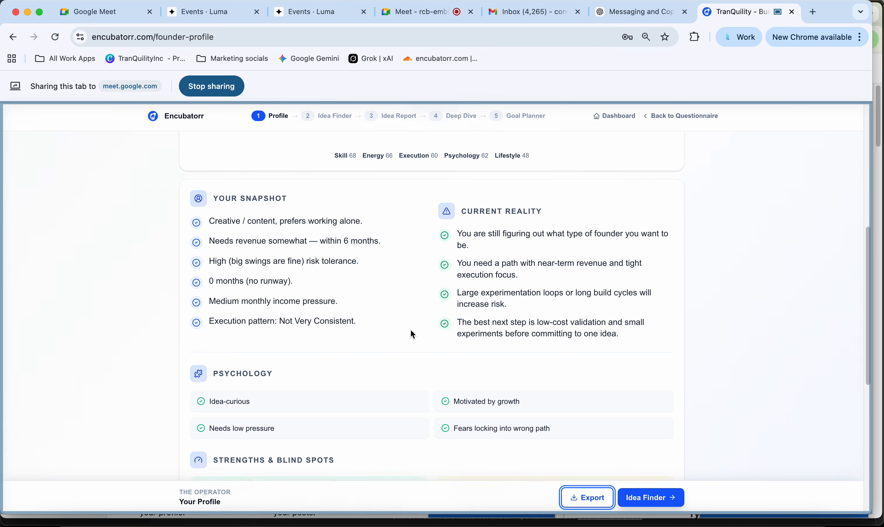
scroll(410, 329, "down", 5)
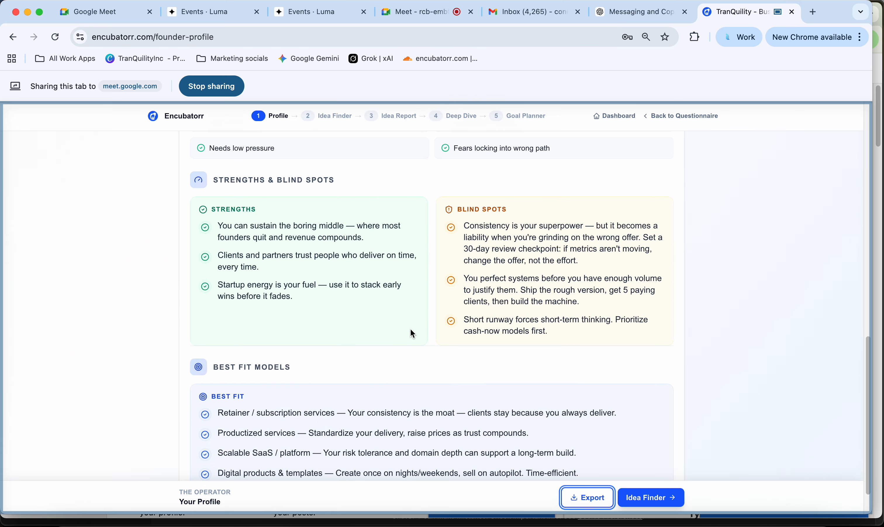
scroll(410, 329, "down", 2)
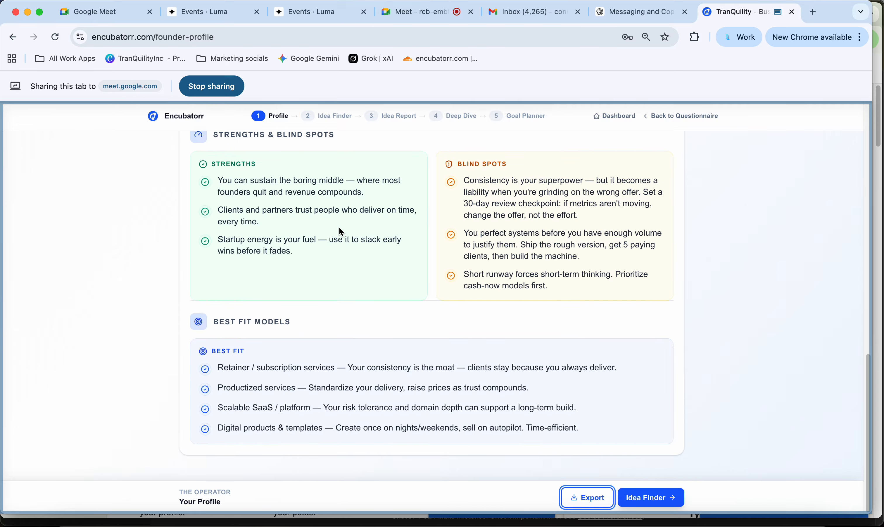
scroll(323, 267, "up", 1)
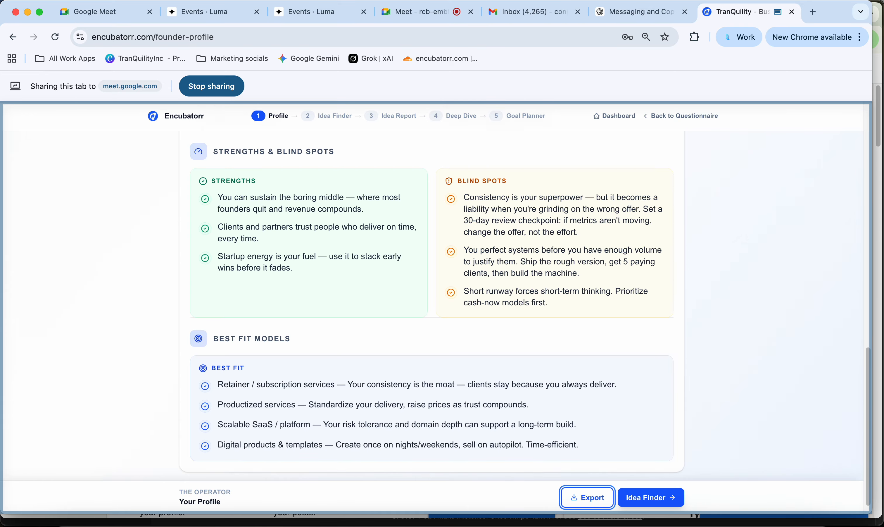
scroll(323, 271, "up", 1)
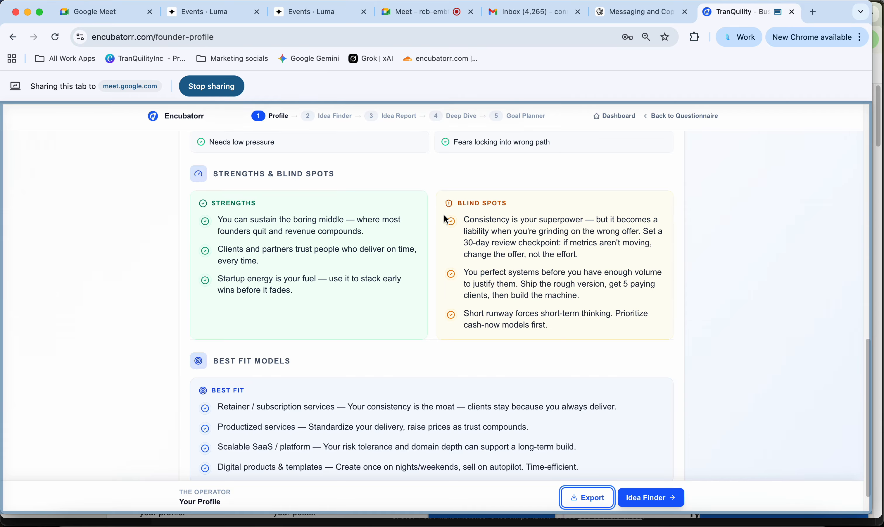
scroll(430, 196, "up", 10)
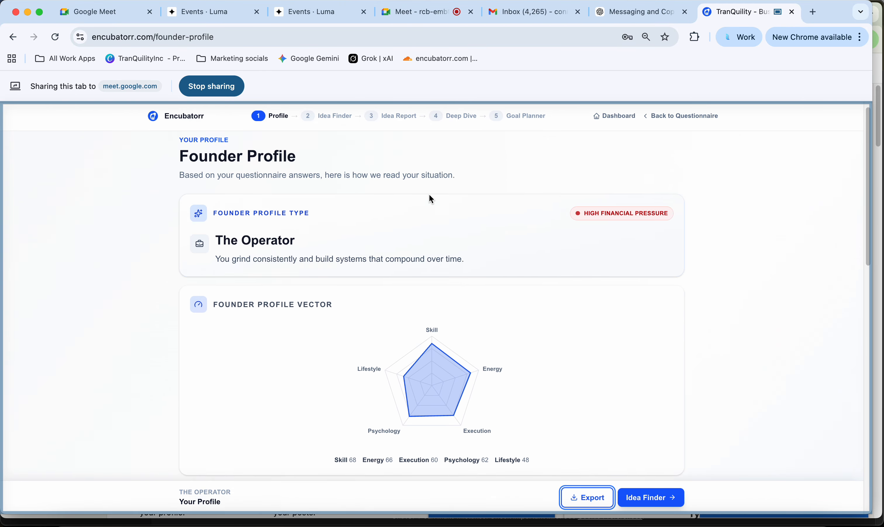
scroll(430, 199, "down", 10)
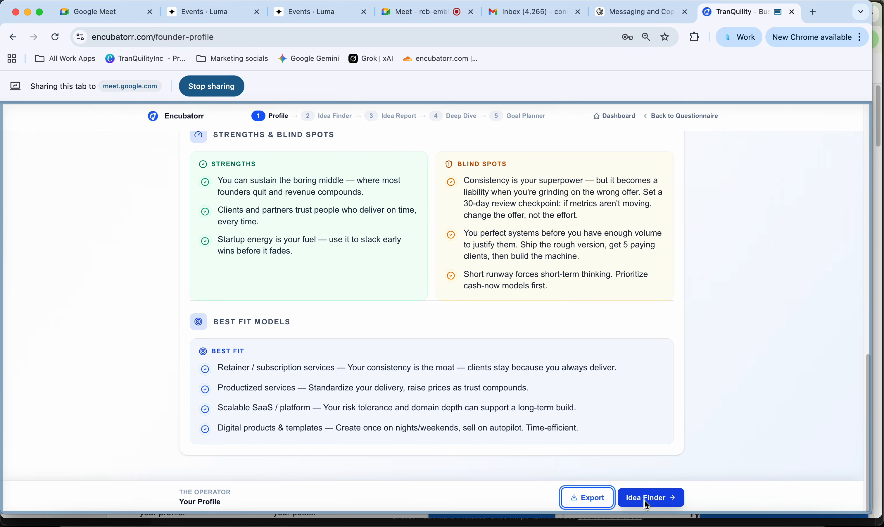
scroll(527, 257, "up", 10)
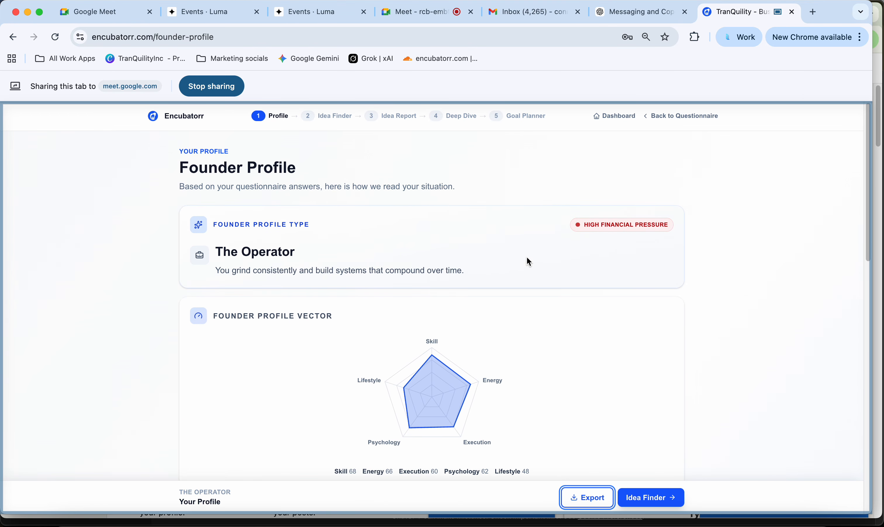
- In Idea Finder, review the six matched idea cards and open the History Coaching report
left_click(651, 497)
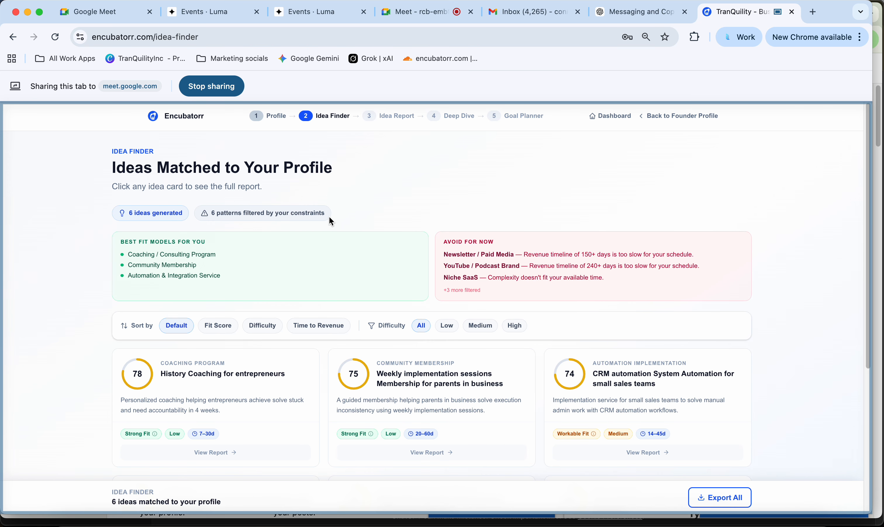
scroll(329, 217, "down", 3)
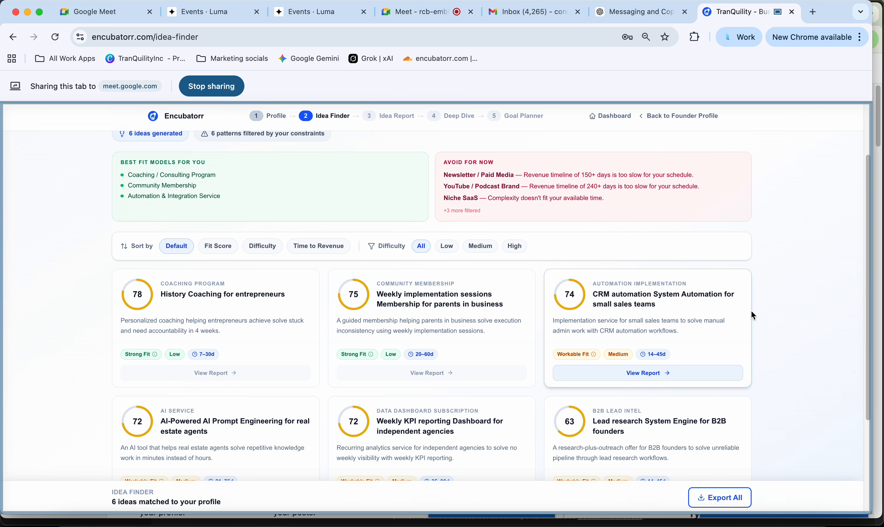
scroll(750, 310, "down", 3)
mouse_move(143, 334)
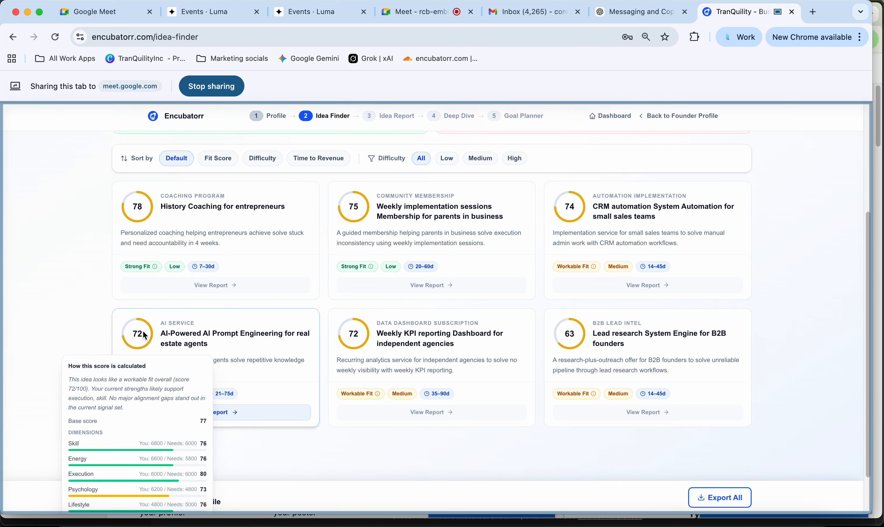
mouse_move(137, 211)
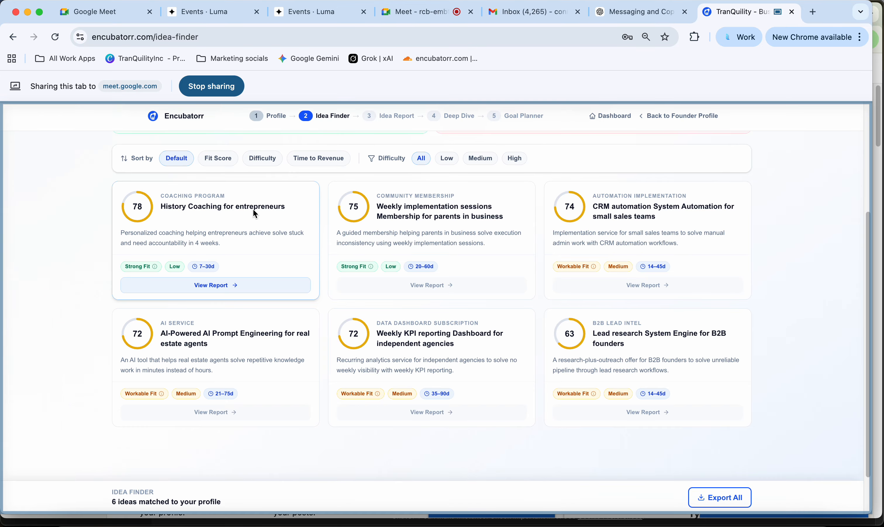
mouse_move(355, 212)
scroll(367, 329, "up", 1)
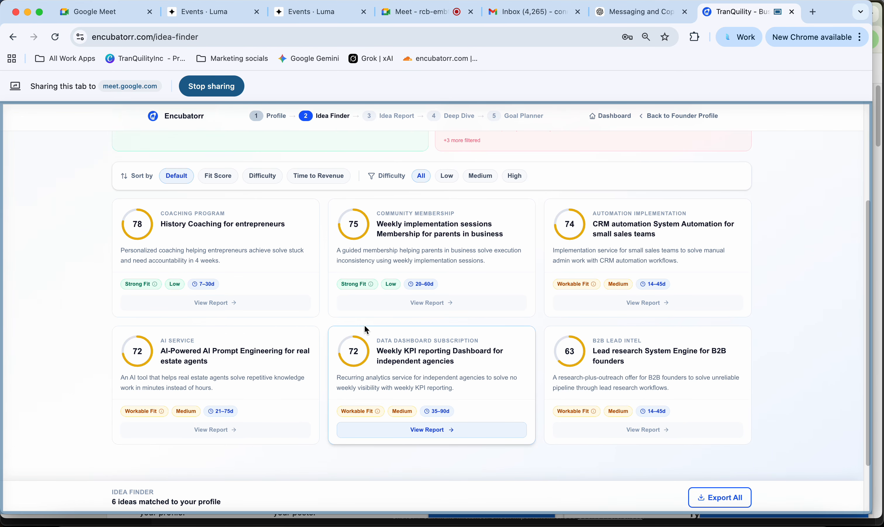
left_click(228, 308)
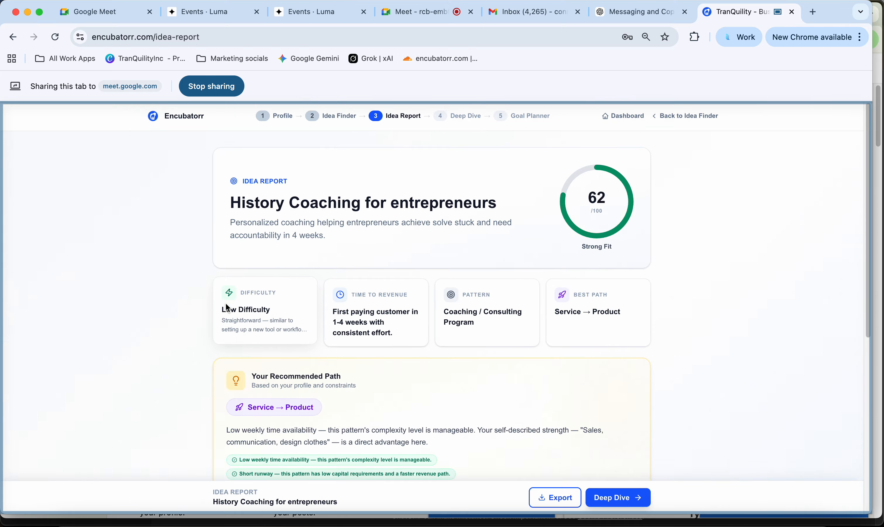
- Scroll through the History Coaching Idea Report and export it to the Save as PDF dialog
mouse_move(620, 233)
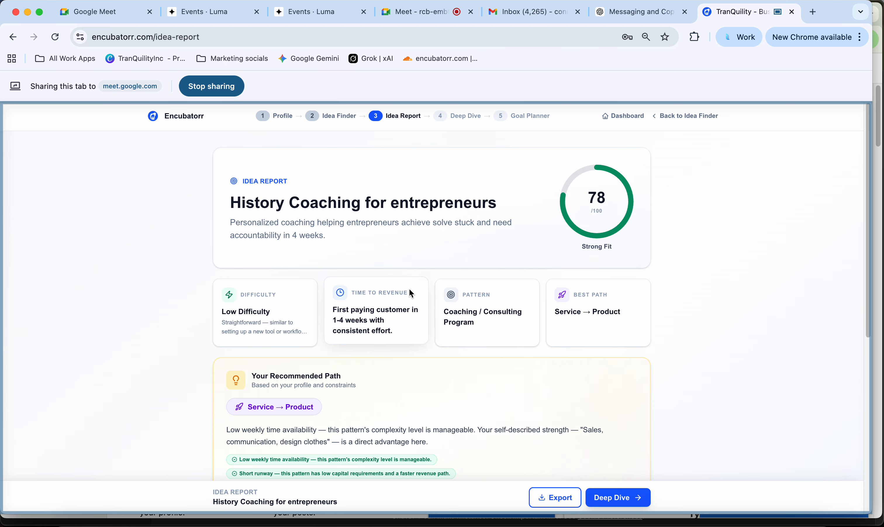
scroll(367, 284, "down", 2)
scroll(318, 359, "down", 6)
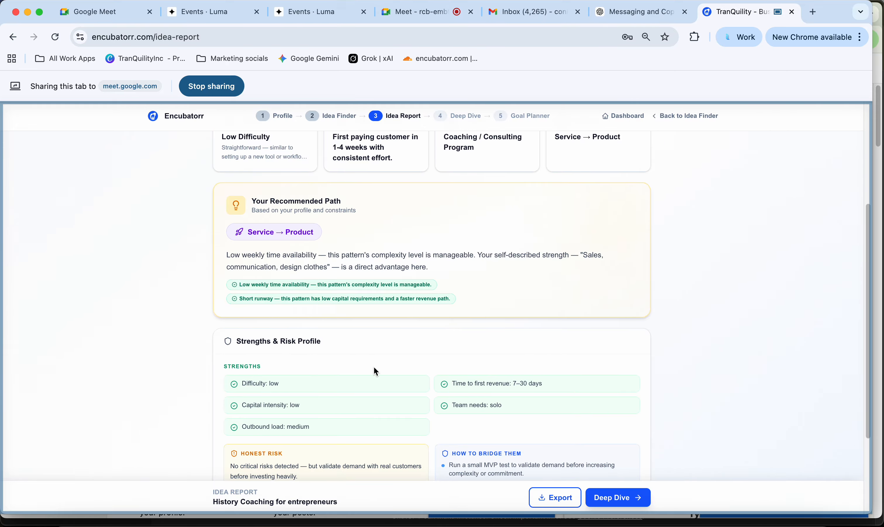
left_click(556, 498)
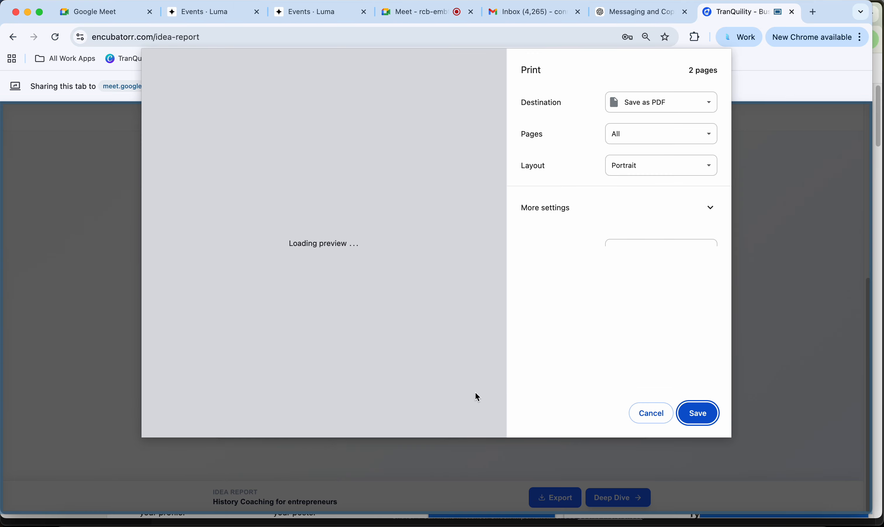
- Cancel the Idea Report PDF export and open the History Coaching Deep Dive
scroll(381, 232, "down", 10)
scroll(382, 232, "up", 10)
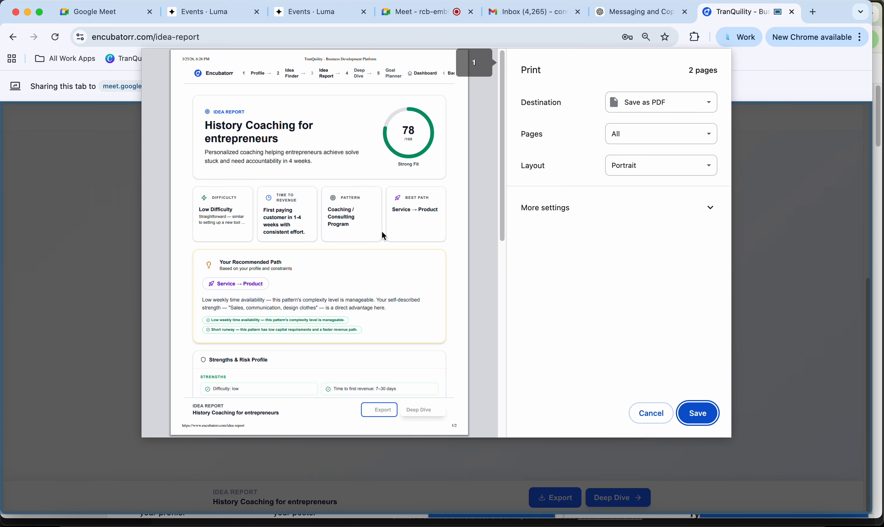
scroll(382, 231, "down", 3)
scroll(381, 230, "up", 3)
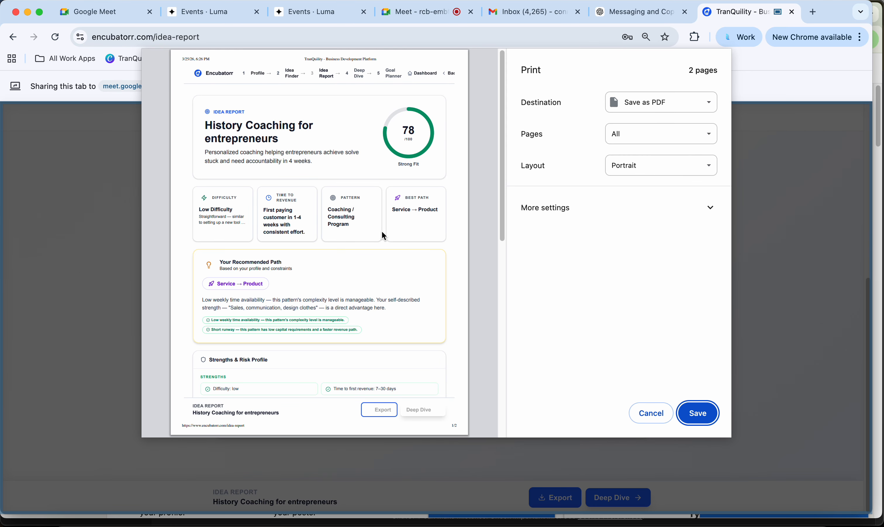
left_click(652, 412)
scroll(521, 280, "down", 1)
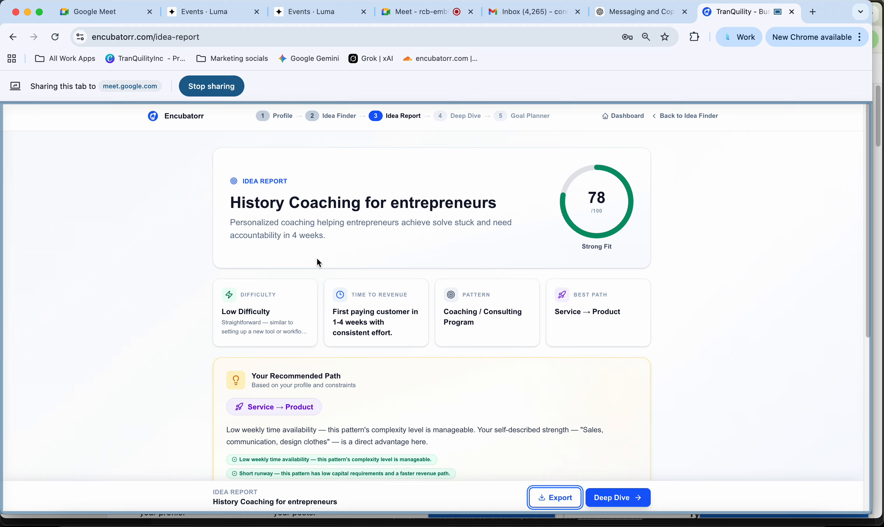
left_click(629, 502)
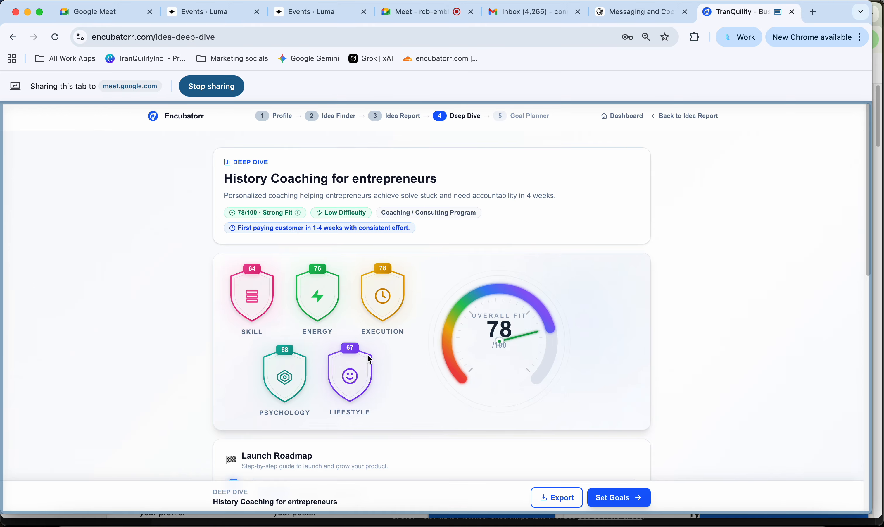
- Review the History Coaching Deep Dive page and export it as a PDF
scroll(179, 293, "down", 2)
scroll(176, 287, "down", 10)
scroll(175, 287, "up", 5)
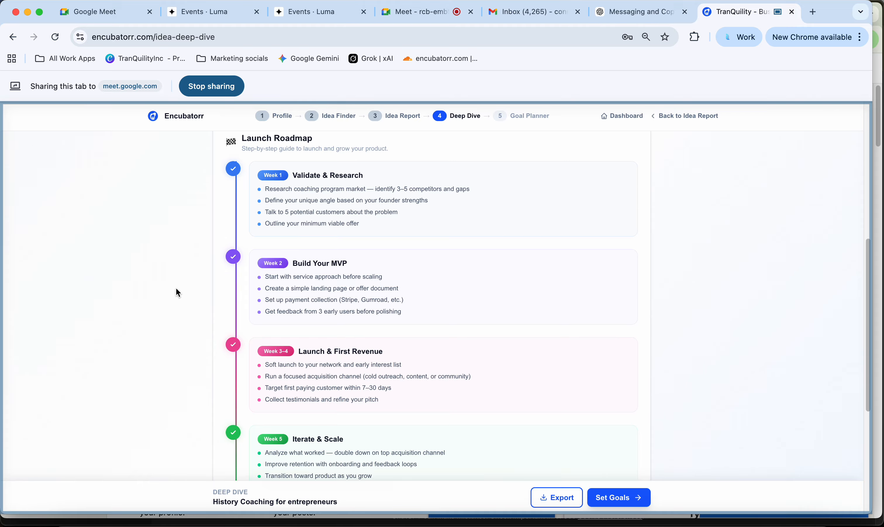
scroll(176, 287, "down", 1)
scroll(177, 289, "up", 8)
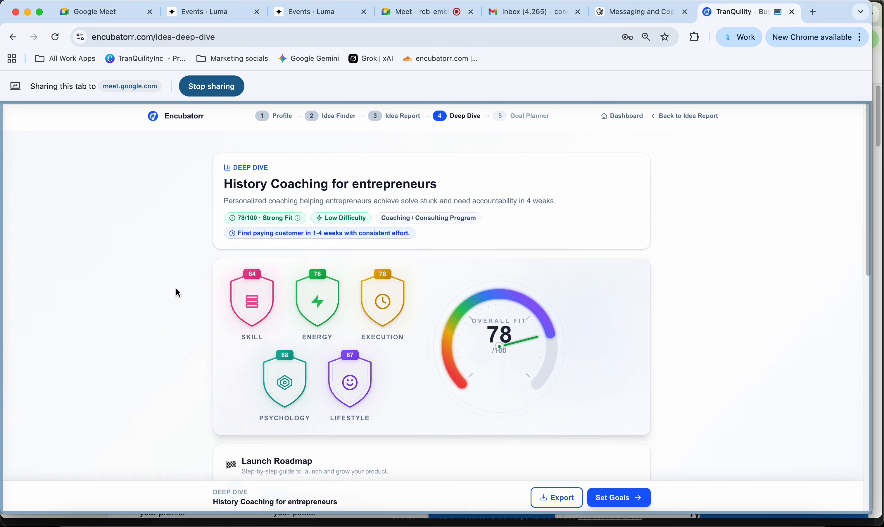
scroll(175, 288, "down", 8)
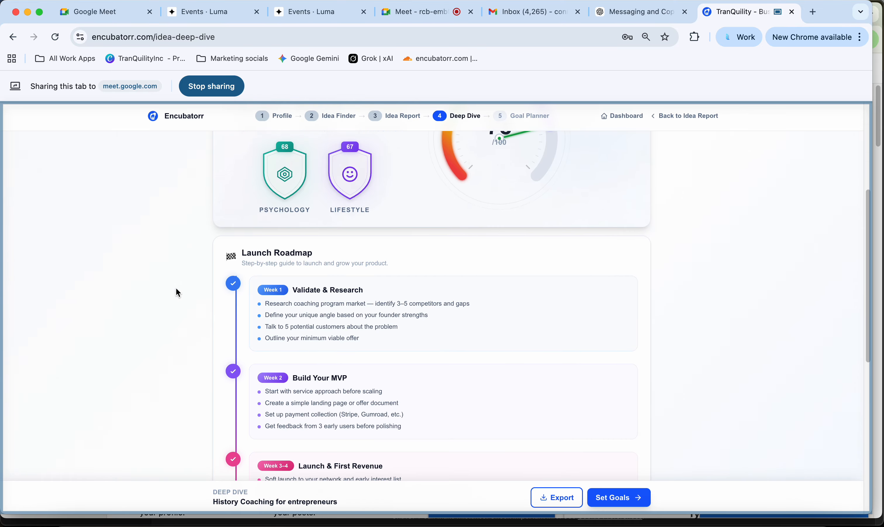
scroll(176, 288, "down", 7)
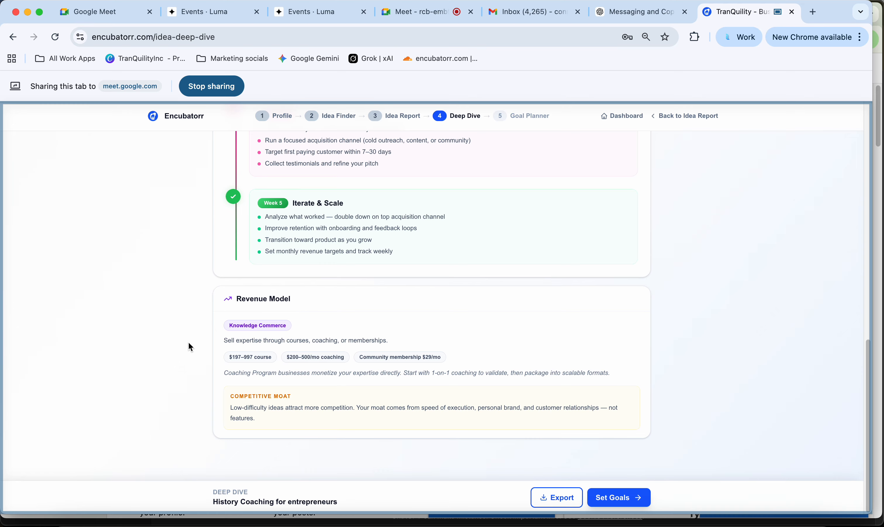
scroll(190, 347, "up", 5)
left_click(561, 494)
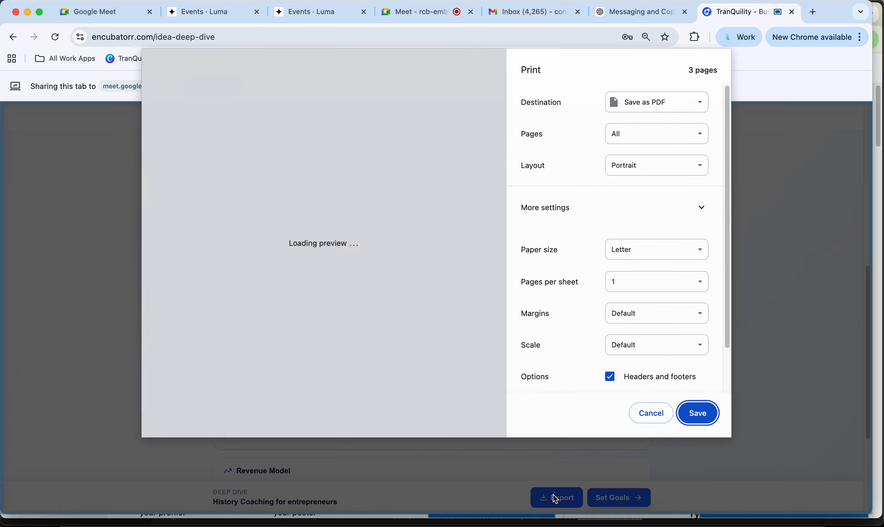
left_click(699, 215)
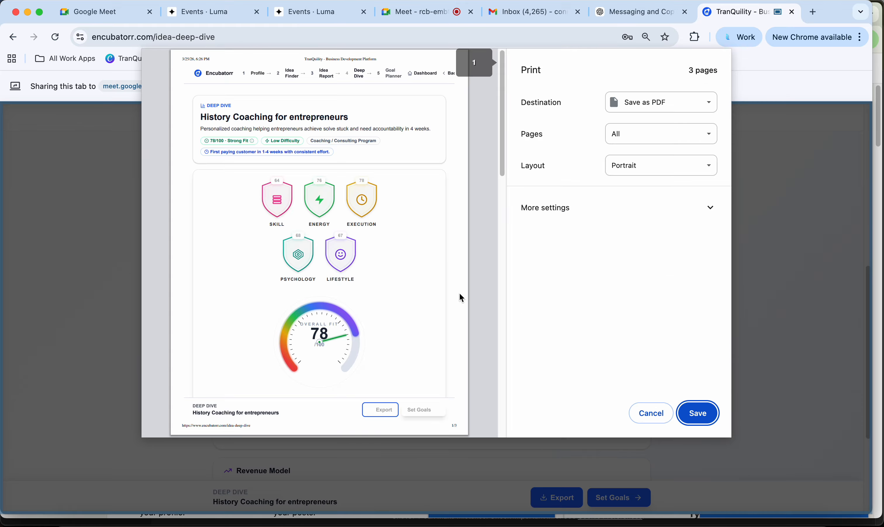
- Look over the Deep Dive print preview, cancel it, and go to the Goal Planner
scroll(417, 267, "down", 8)
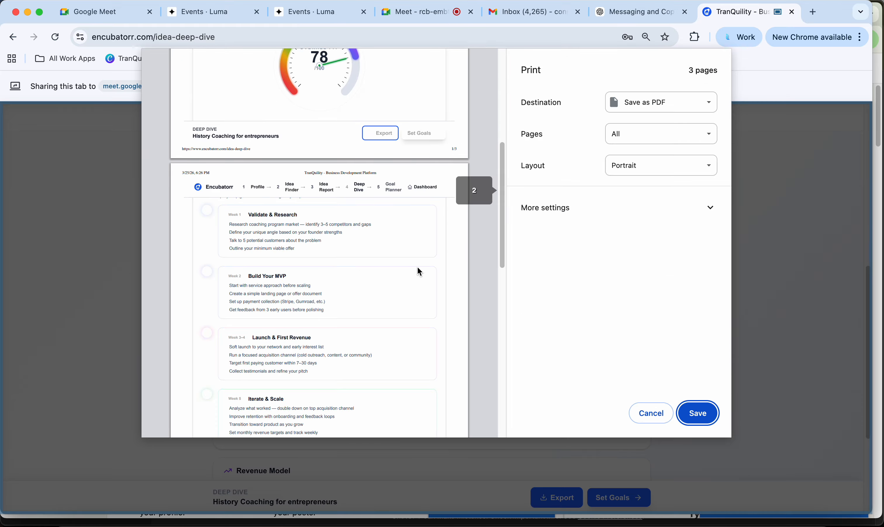
scroll(418, 268, "down", 5)
scroll(418, 269, "up", 5)
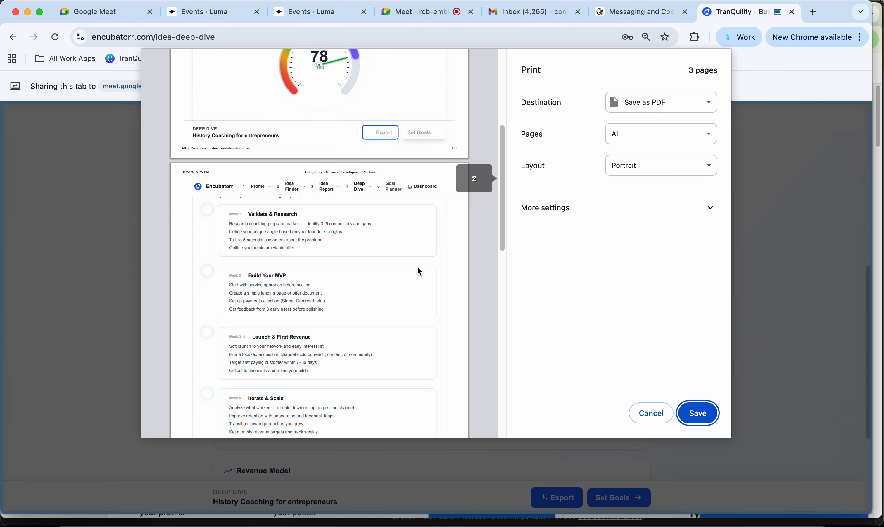
scroll(418, 268, "up", 5)
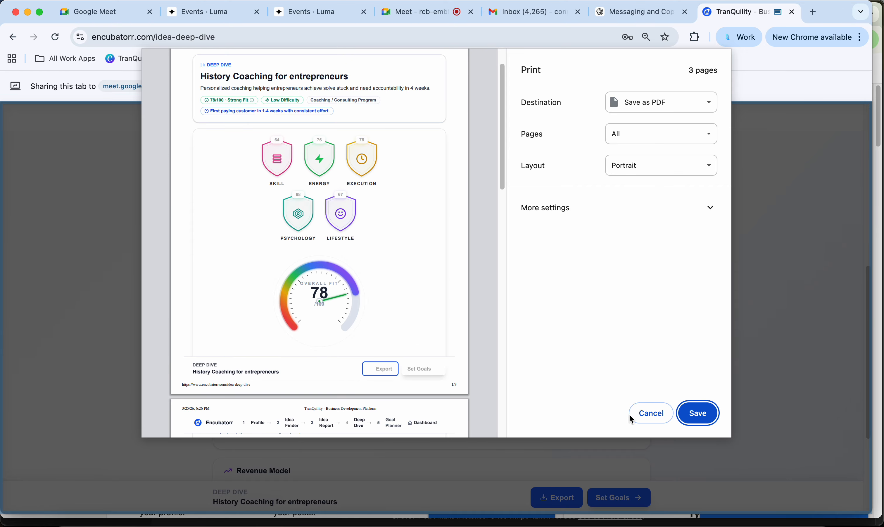
left_click(652, 414)
left_click(624, 497)
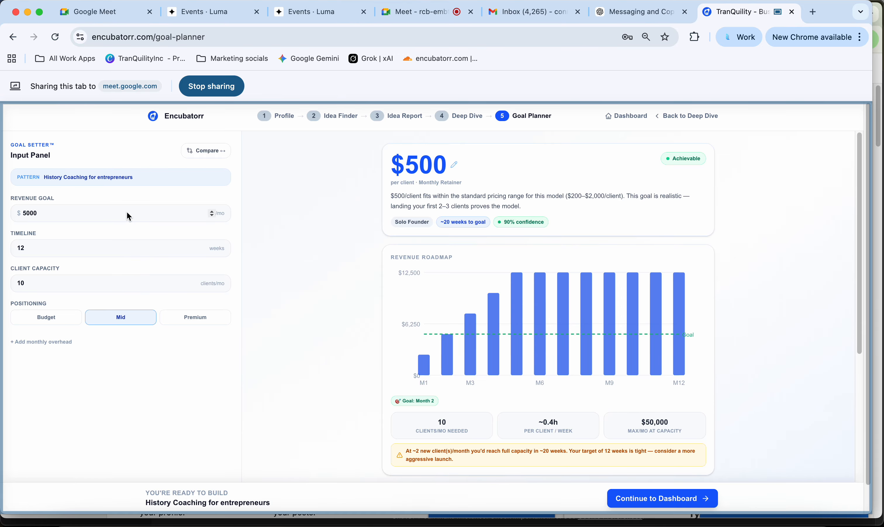
- Raise the monthly revenue goal from 5000 to 10000 and review the updated planner results
left_click(128, 216)
key("super+a")
type("1")
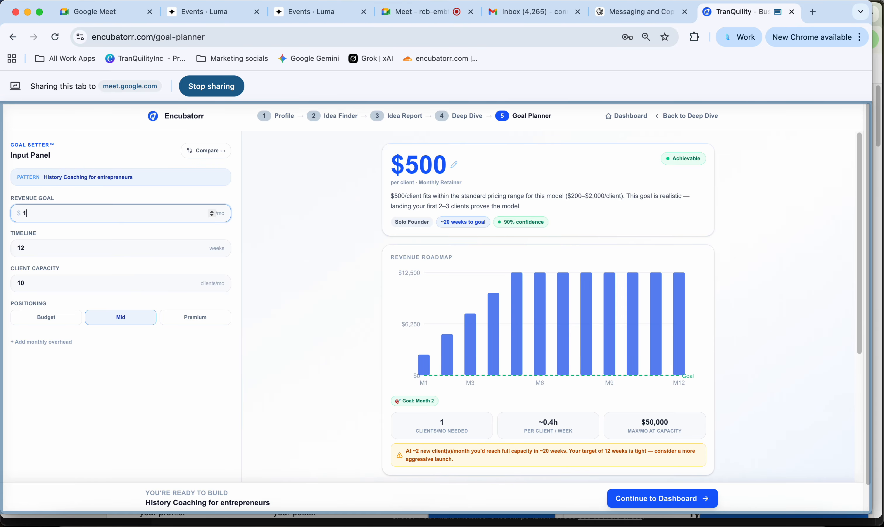
type("0000")
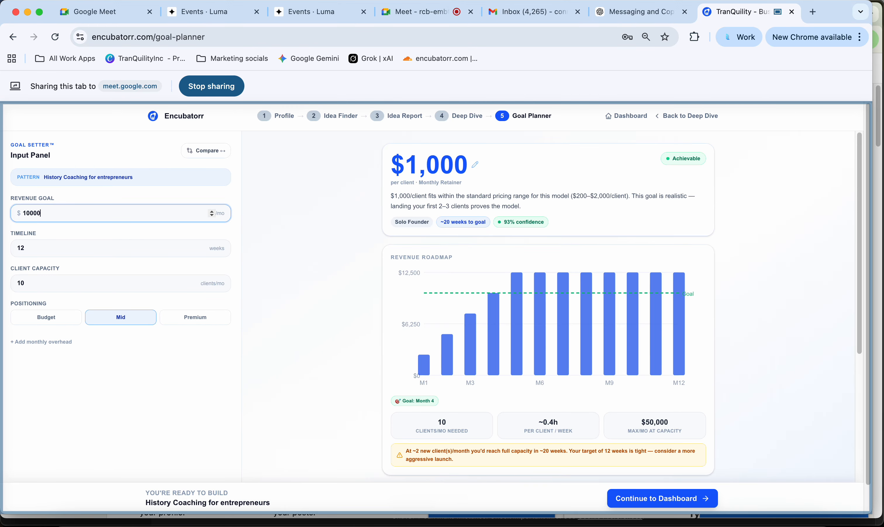
scroll(491, 350, "down", 2)
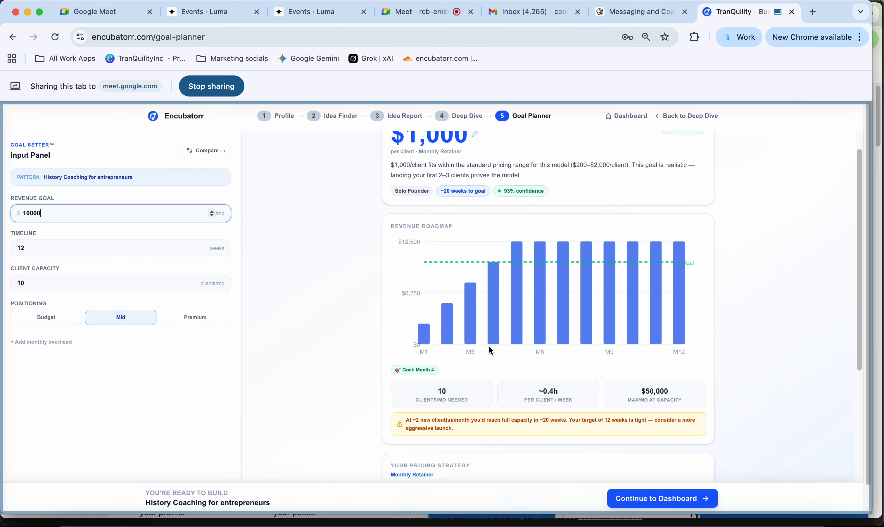
scroll(490, 347, "down", 5)
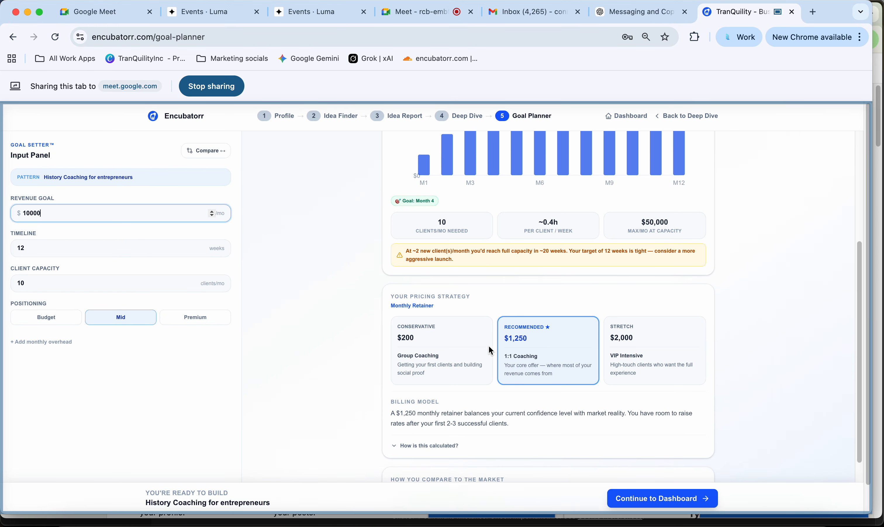
scroll(478, 260, "up", 3)
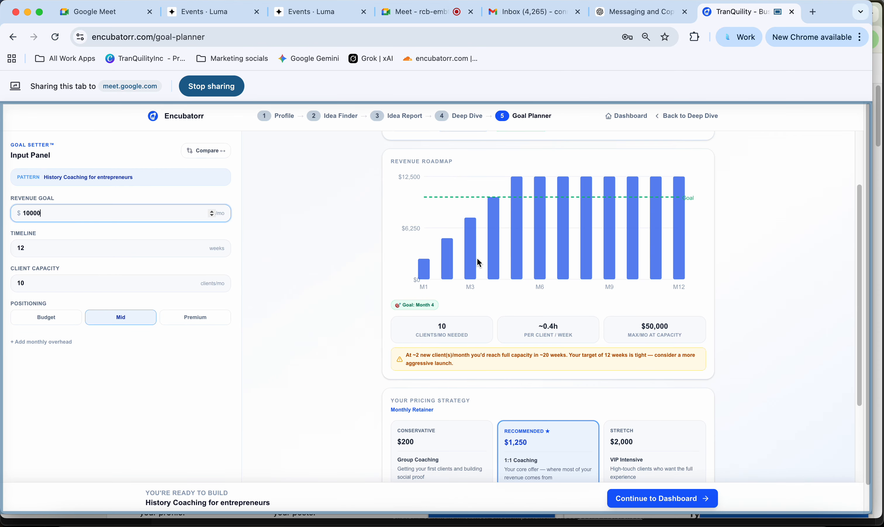
scroll(477, 259, "down", 1)
scroll(477, 259, "up", 4)
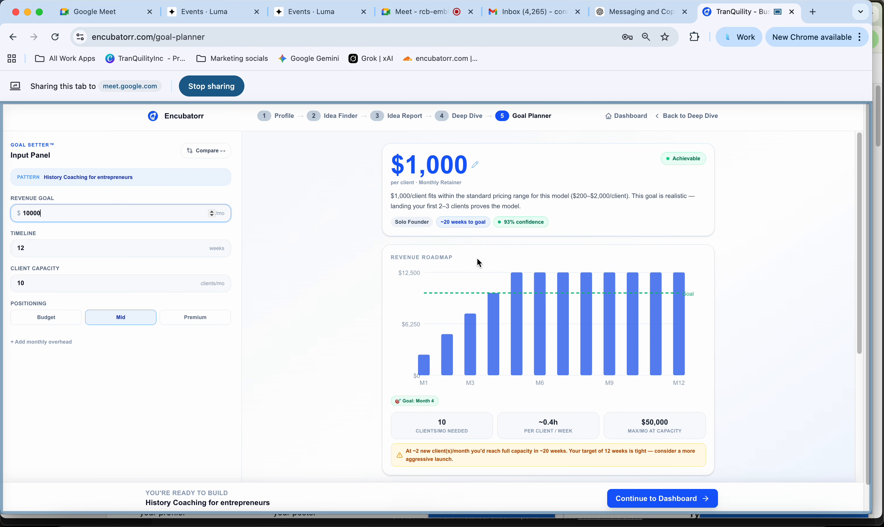
scroll(476, 257, "down", 10)
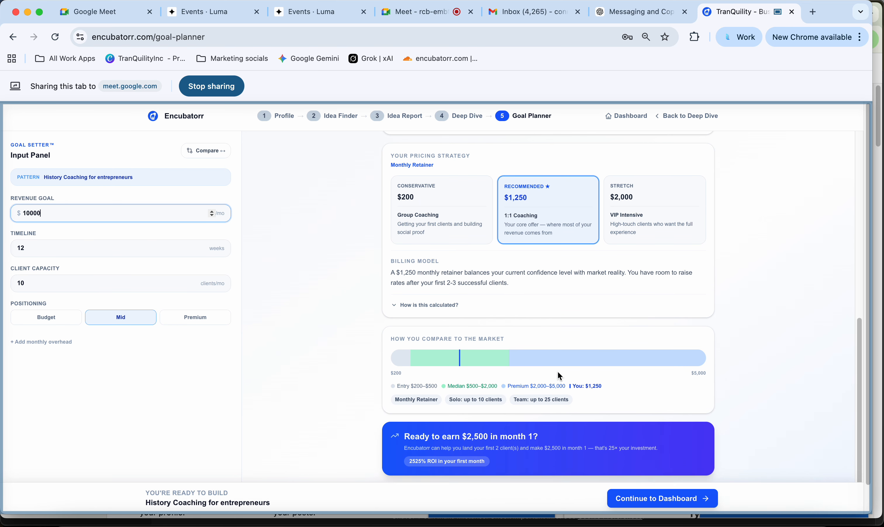
scroll(557, 371, "up", 5)
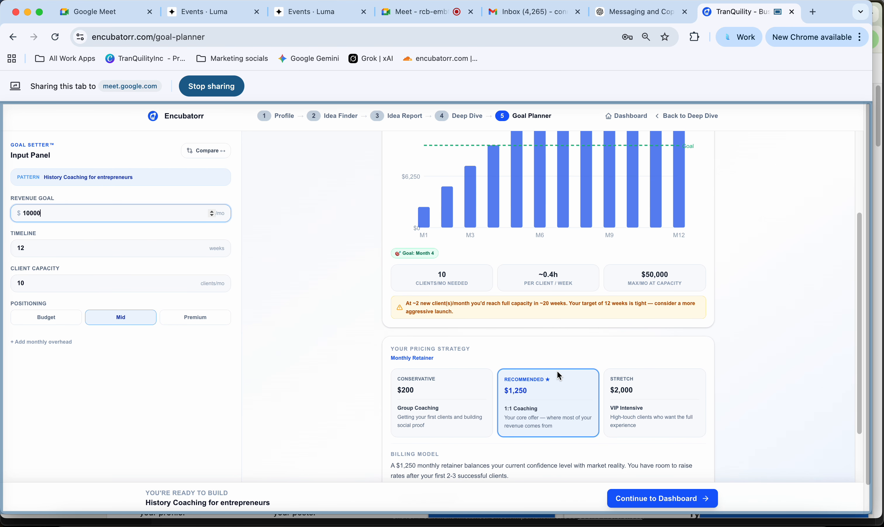
scroll(558, 374, "up", 4)
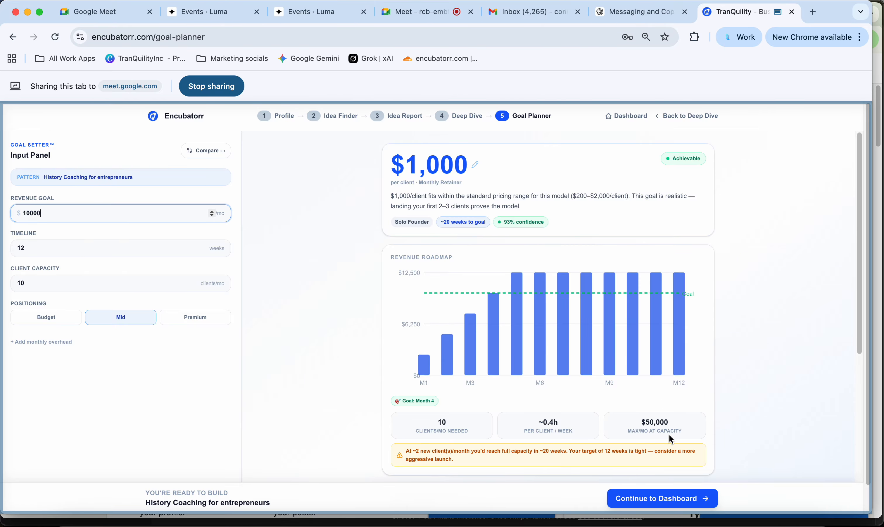
- Leave the Goal Planner for the dashboard via the sidebar, Encubatorr home page and Get Started
left_click(674, 500)
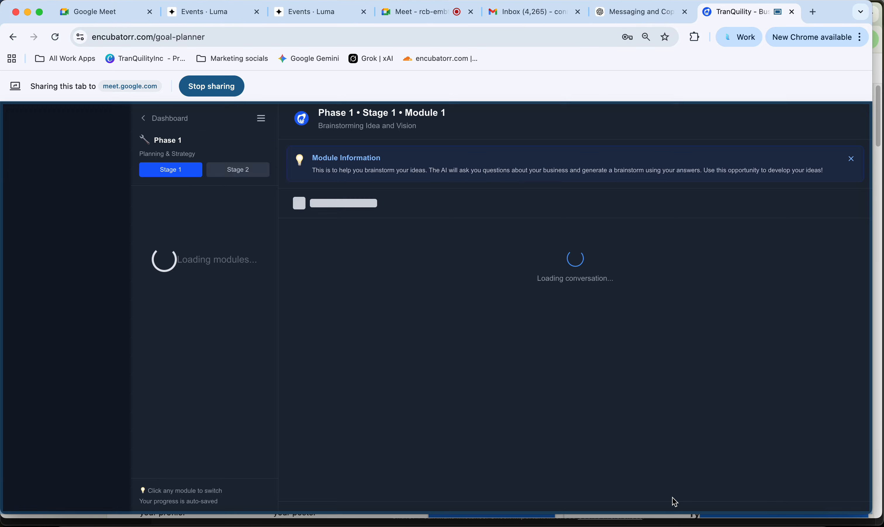
left_click(22, 122)
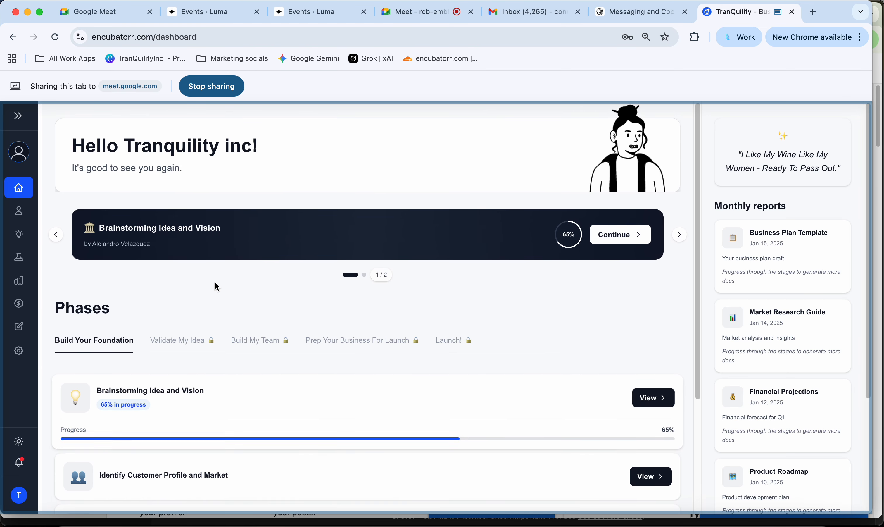
left_click(18, 116)
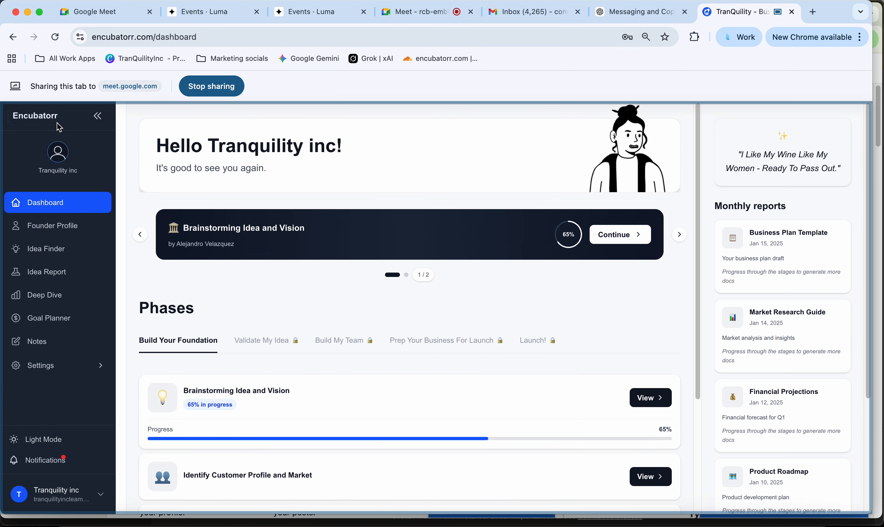
left_click(49, 118)
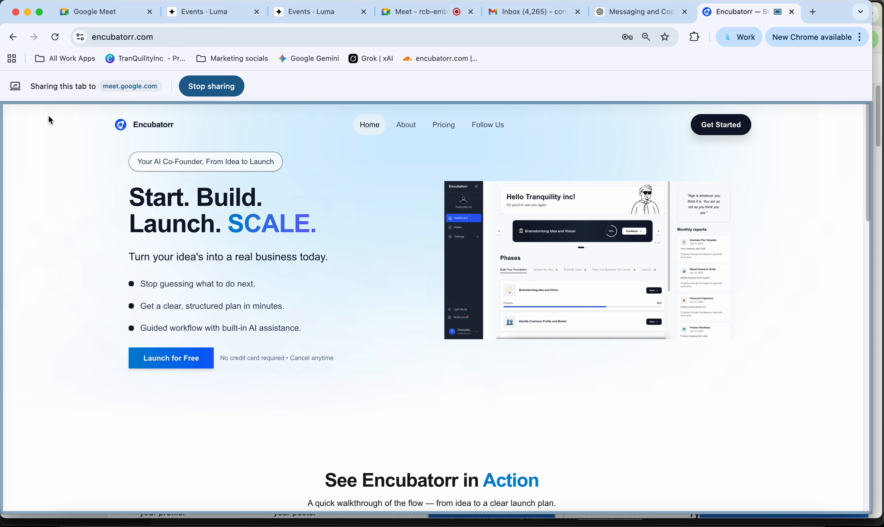
left_click(728, 133)
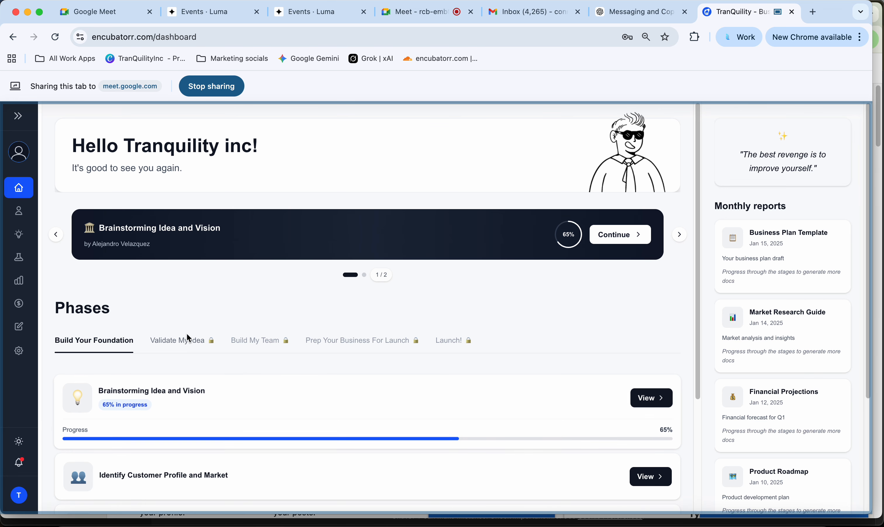
scroll(176, 342, "down", 3)
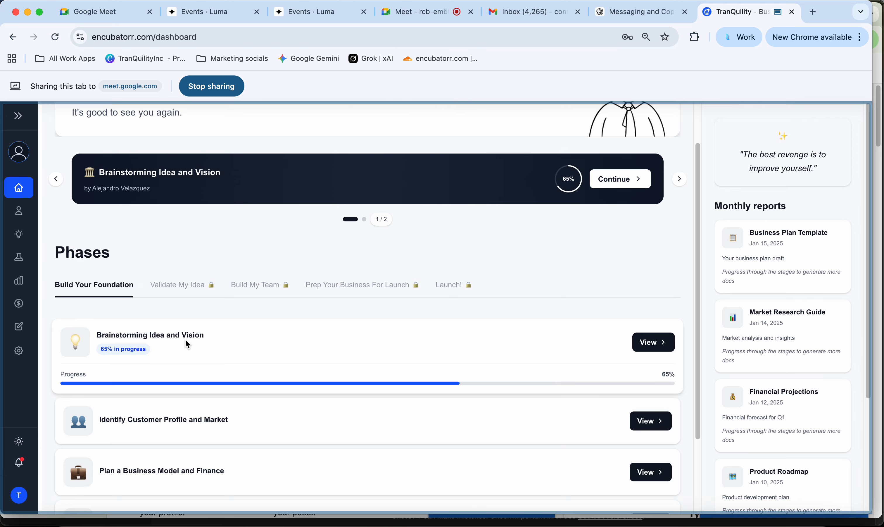
scroll(186, 344, "up", 2)
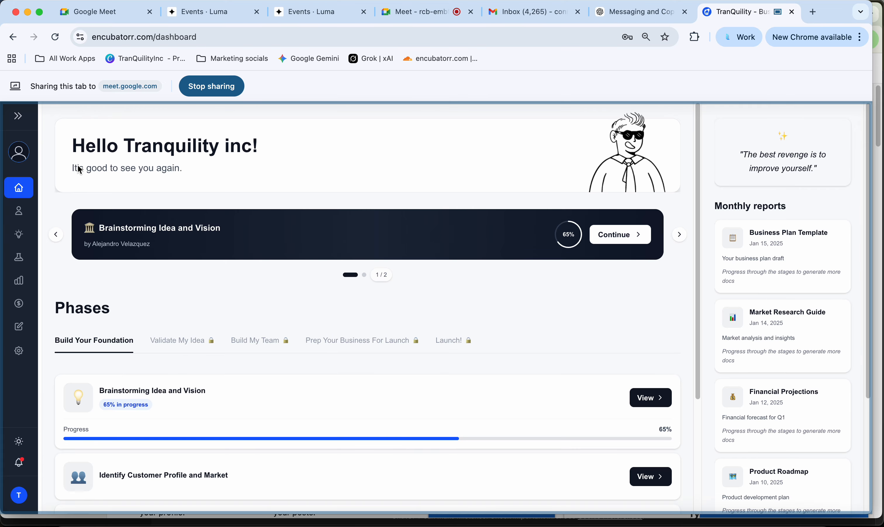
- From the questionnaire settings, retake the questionnaire and answer the current-situation question
left_click(18, 115)
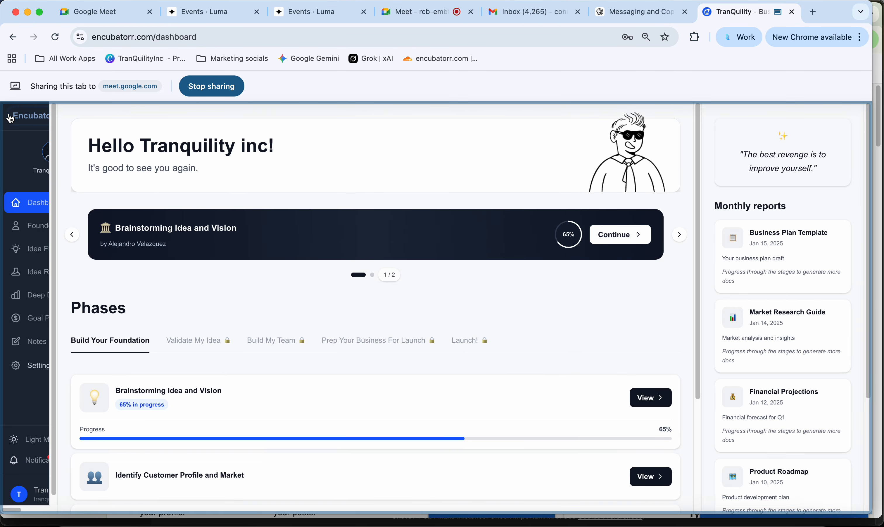
left_click(41, 366)
scroll(85, 407, "down", 1)
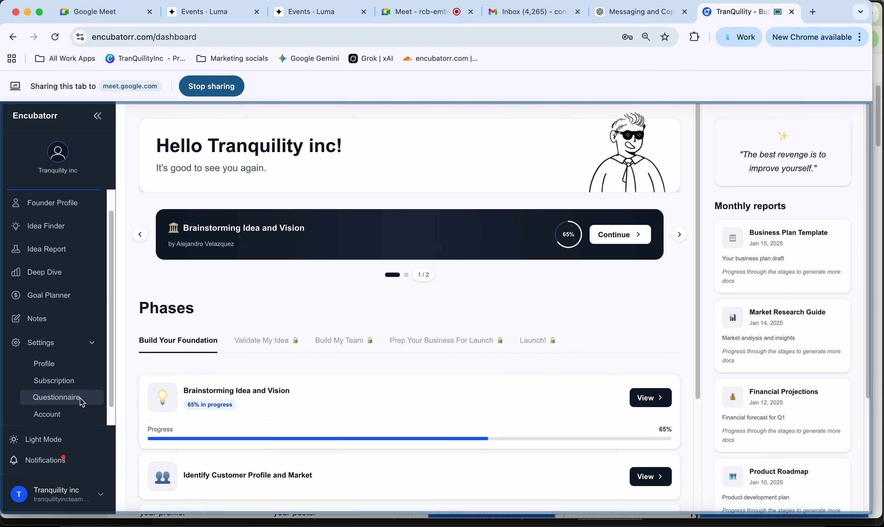
left_click(57, 397)
scroll(359, 430, "down", 10)
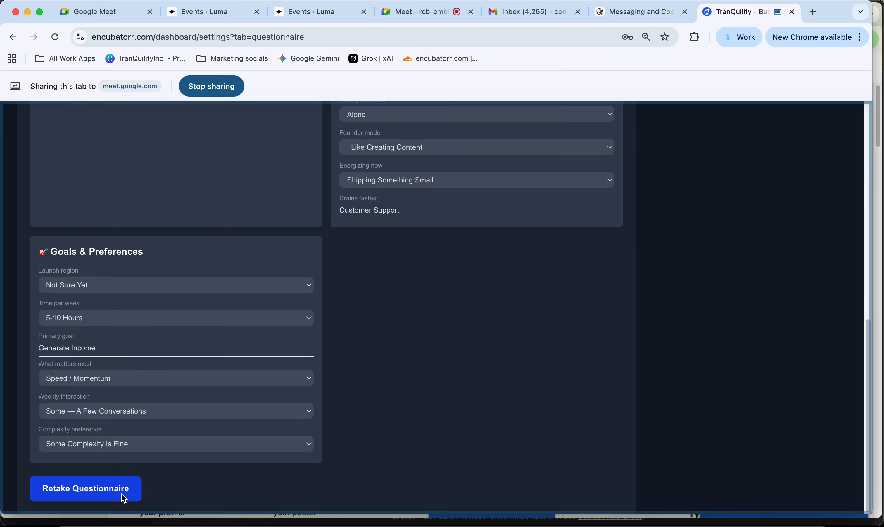
left_click(122, 495)
left_click(479, 443)
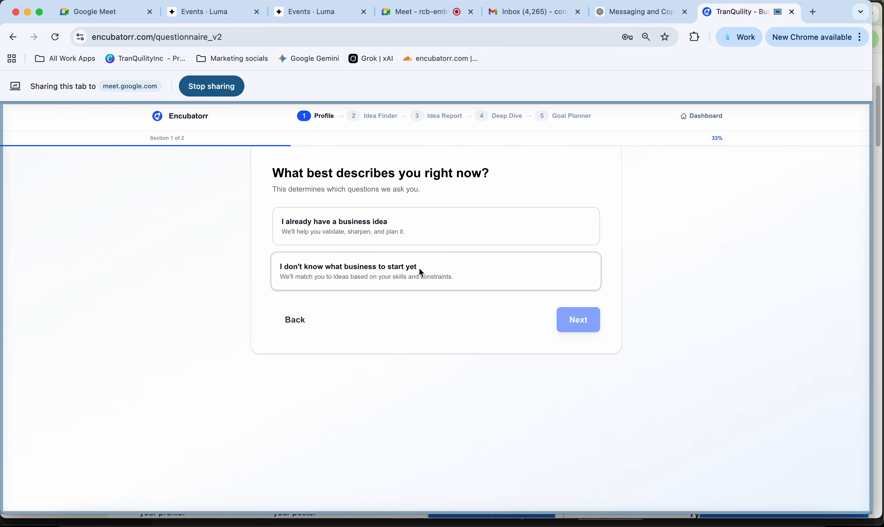
left_click(376, 233)
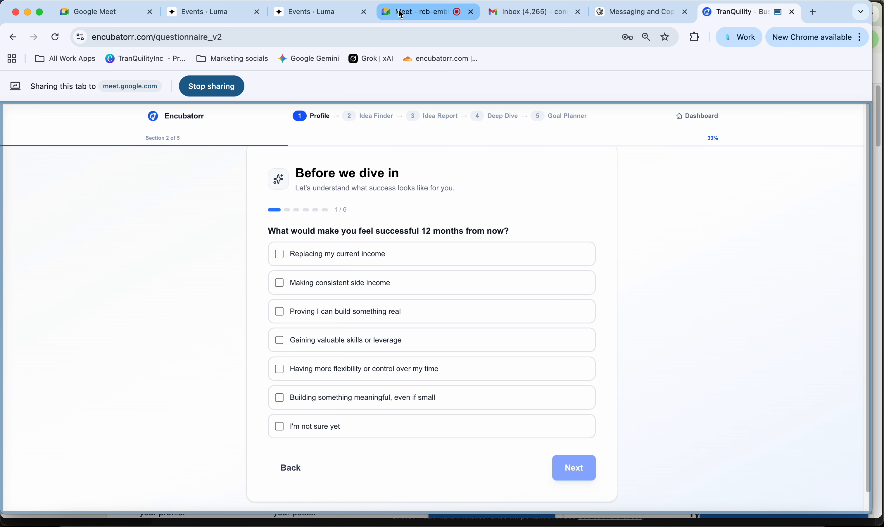
- Read the Google Meet in-call messages, then return to the Encubatorr questionnaire tab
left_click(430, 13)
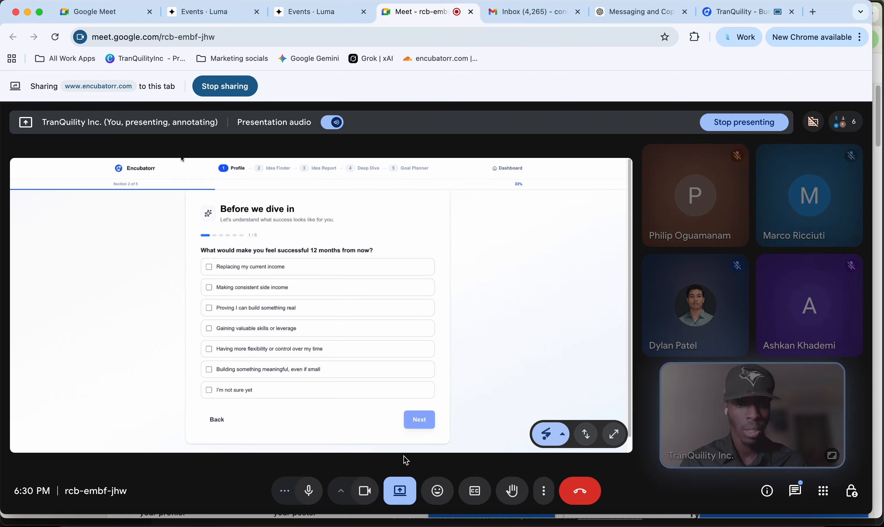
left_click(798, 492)
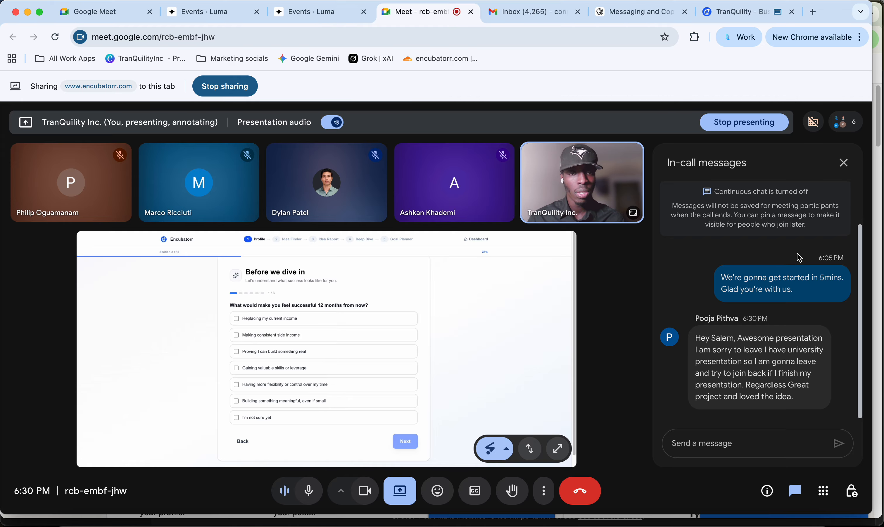
left_click(845, 162)
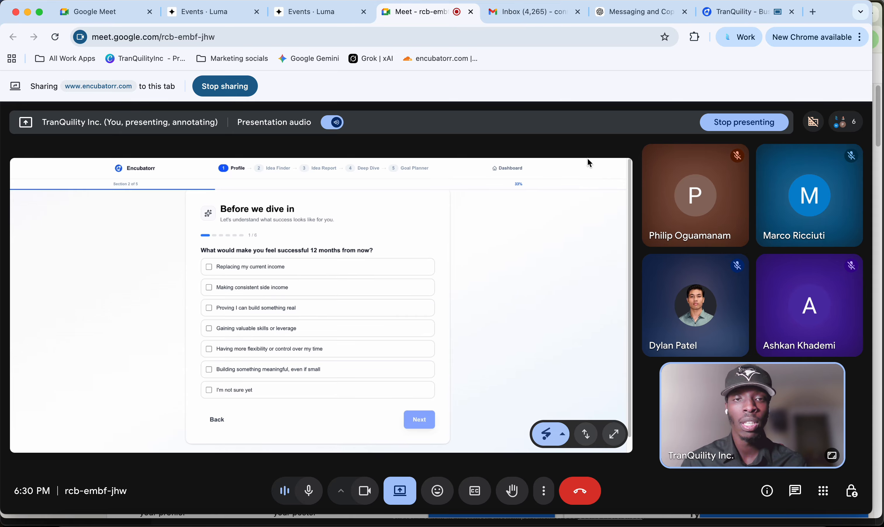
left_click(740, 11)
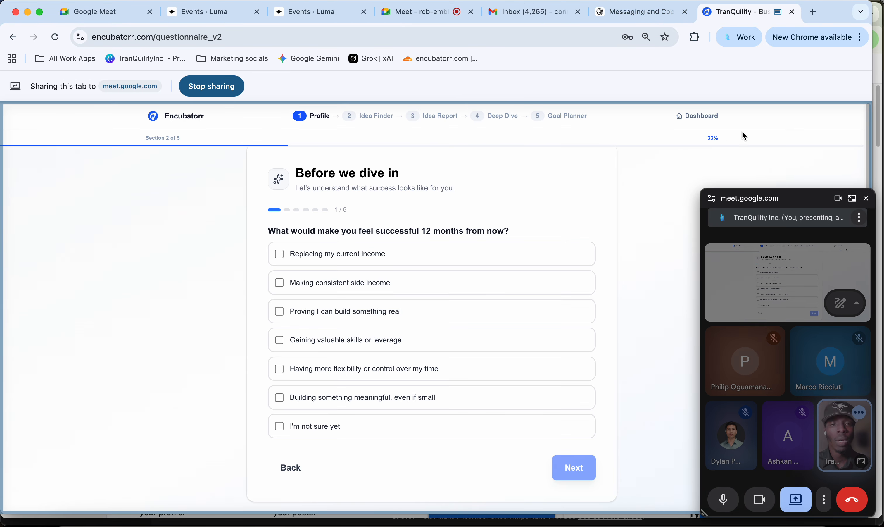
- Reopen the Brainstorming Idea and Vision course from the dashboard and wipe the Module 1 conversation
left_click(708, 117)
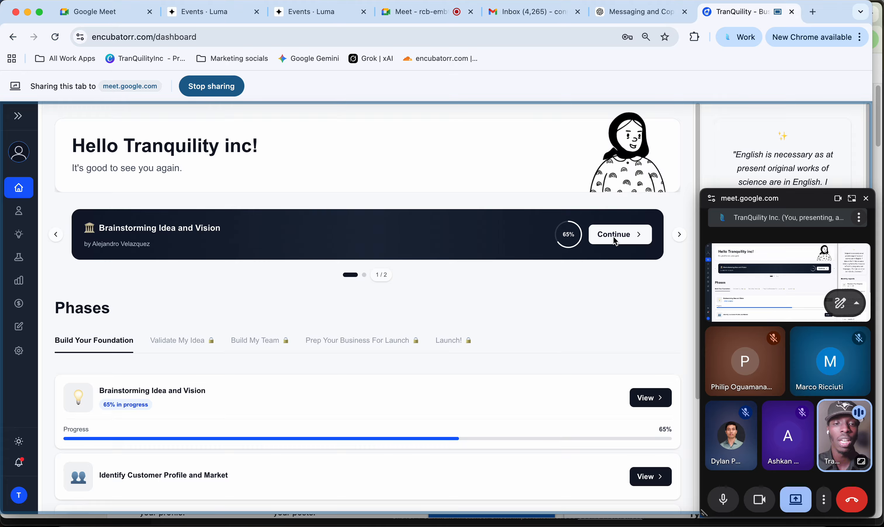
left_click(614, 240)
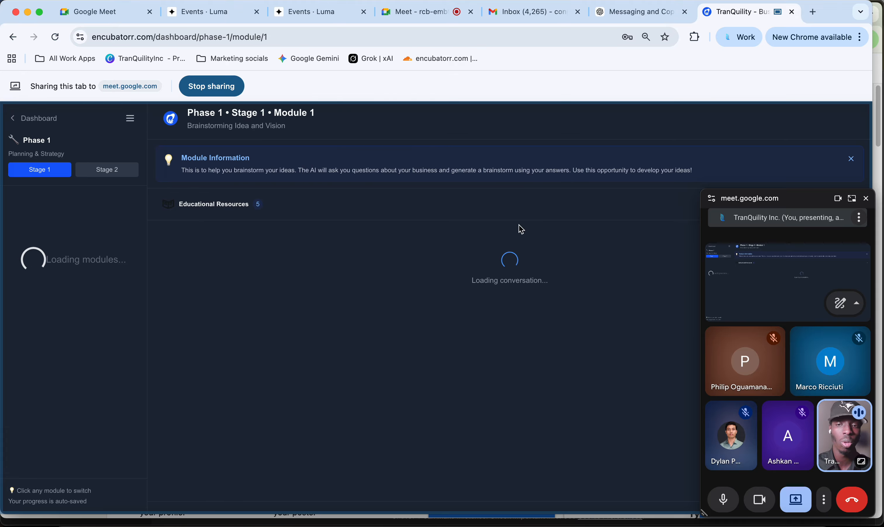
left_click(866, 198)
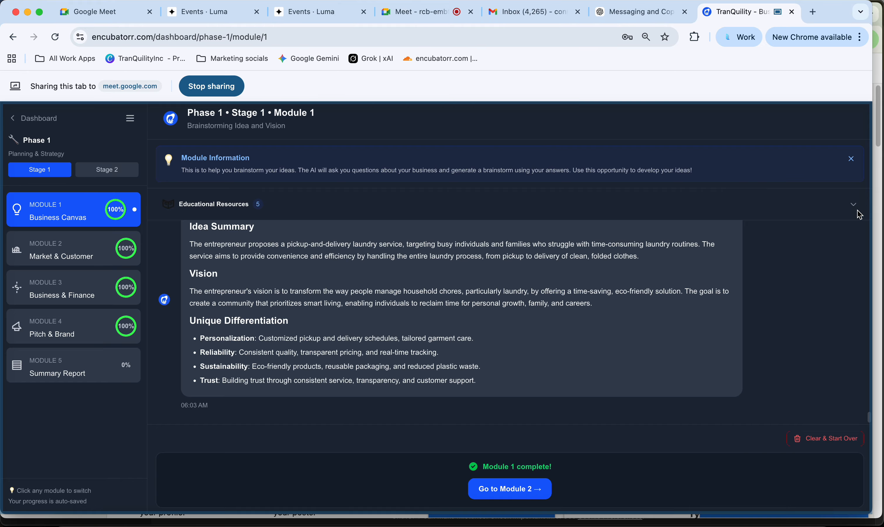
left_click(810, 439)
left_click(540, 130)
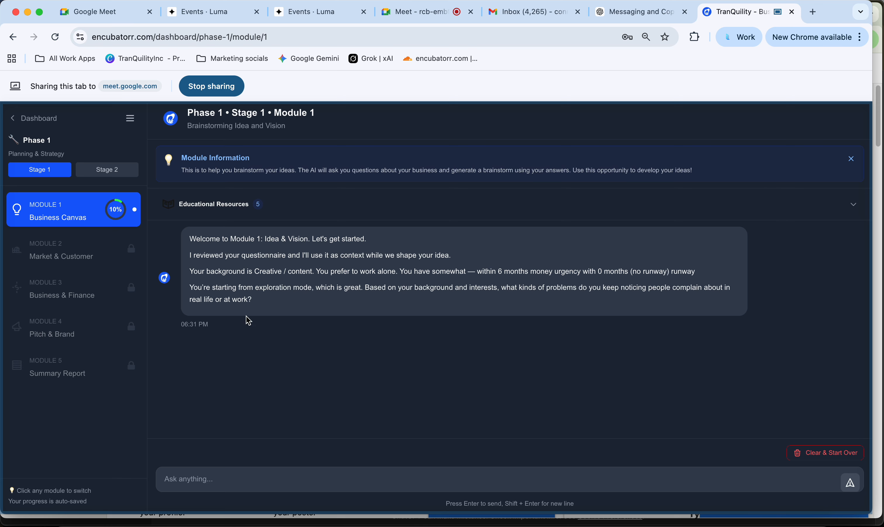
- Draft 'They consistently complain about AI not interacting with other apps or software', fixing the typo in 'interacting'
left_click(203, 480)
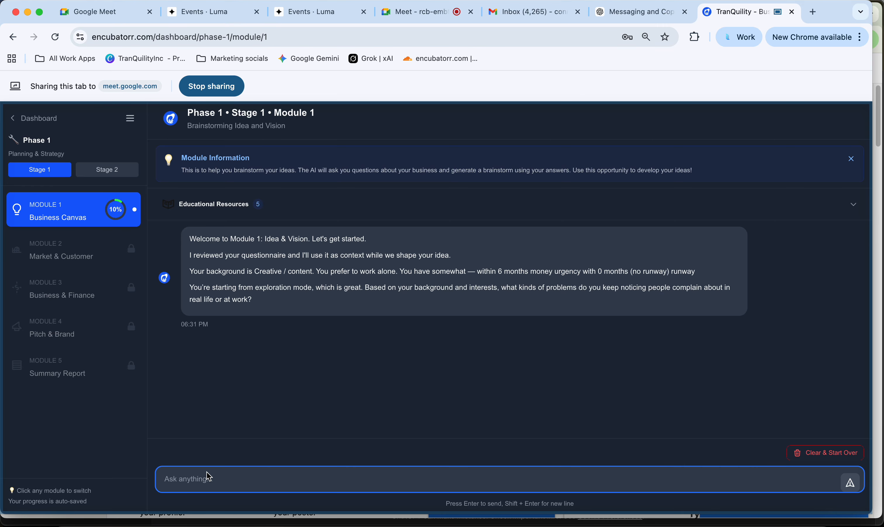
key("Caps_Lock")
type("They consistently complain about AI")
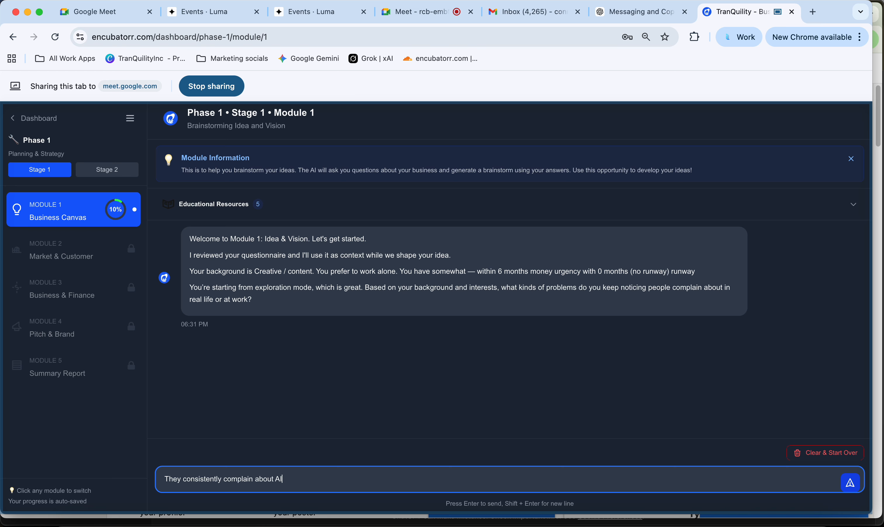
type(" not interating with")
left_click(316, 479)
type("c")
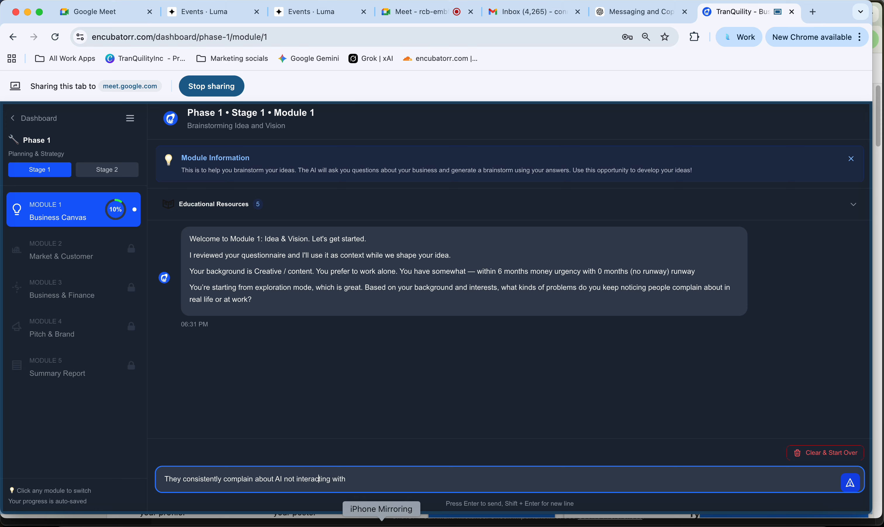
left_click(382, 479)
type("ot")
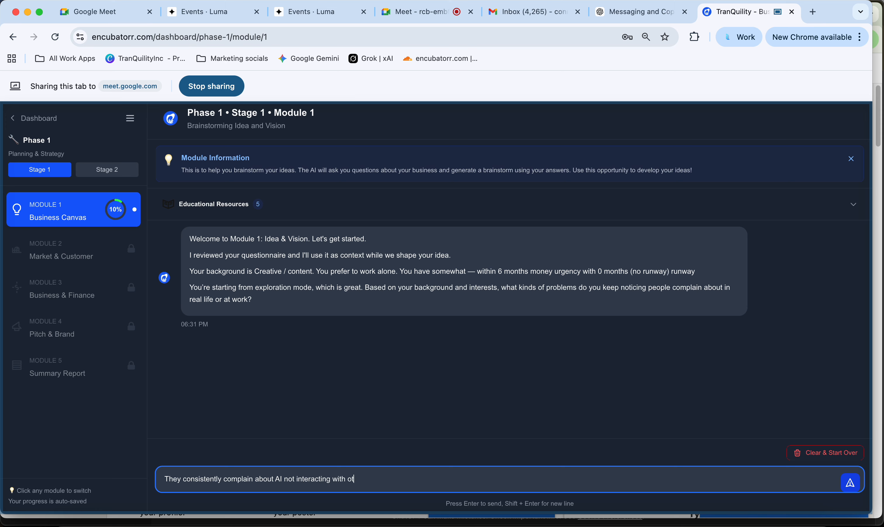
type("her apps or software correctly")
- Send the first answer, then draft 'Service business because they don't utilize AI properly yet need AI…'
key("Return")
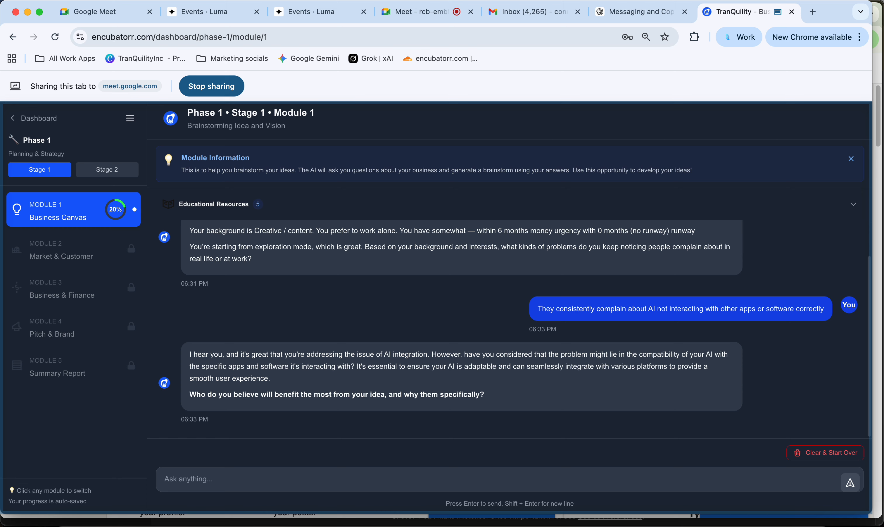
left_click(206, 481)
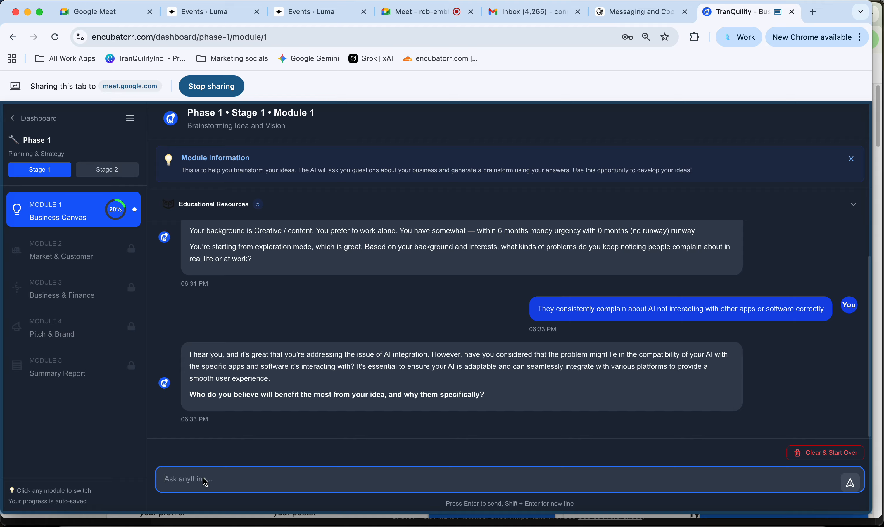
key("Caps_Lock")
type("Service business because they don't utlizes")
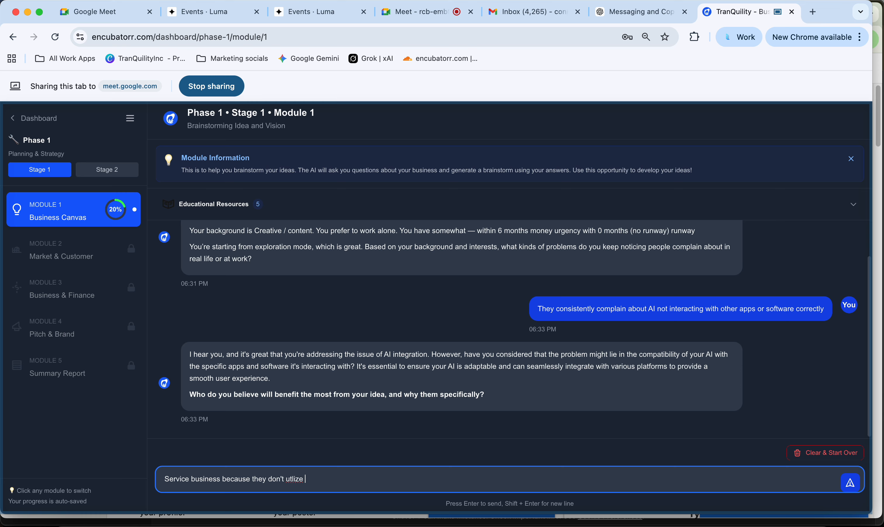
key("BackSpace")
key("BackSpace")
key("BackSpace")
type("ilize AI properly yet they know they ne")
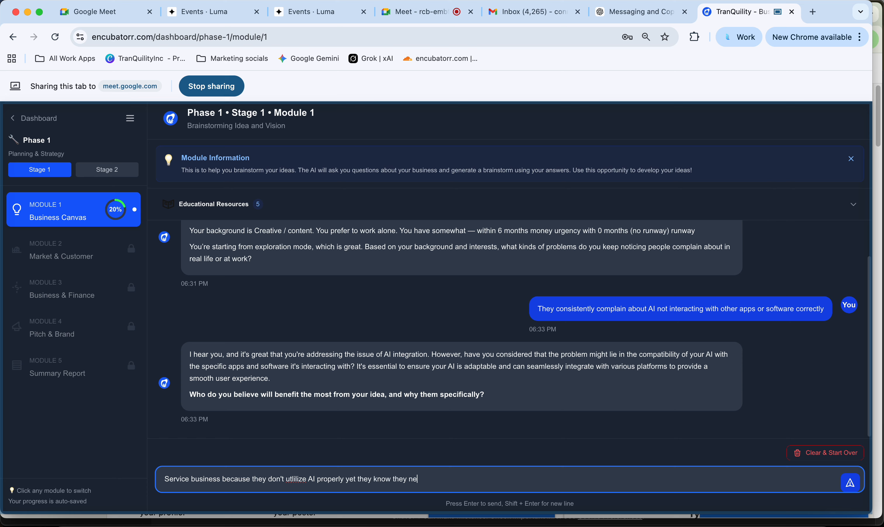
type("ed AI in their service ope")
key("BackSpace")
key("BackSpace")
- Complete the answer with 'offering' and send the service-business reply to the coach
type("ffering")
key("Return")
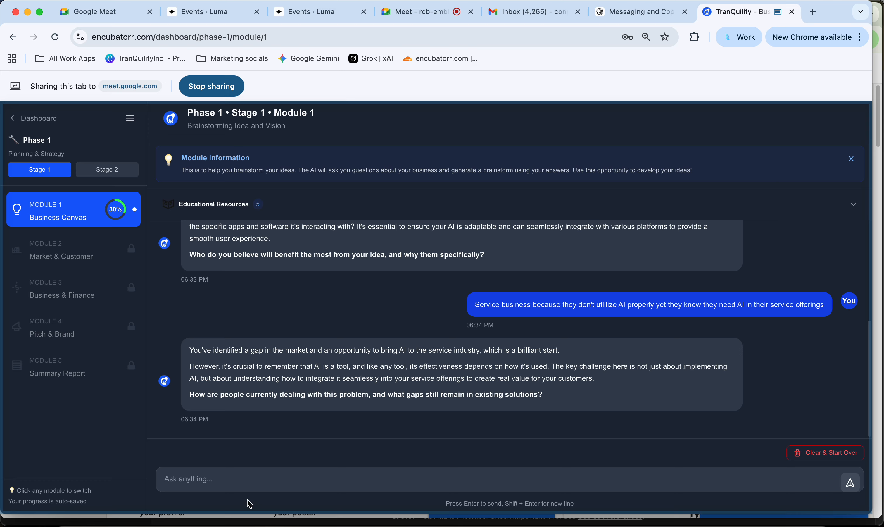
left_click(246, 486)
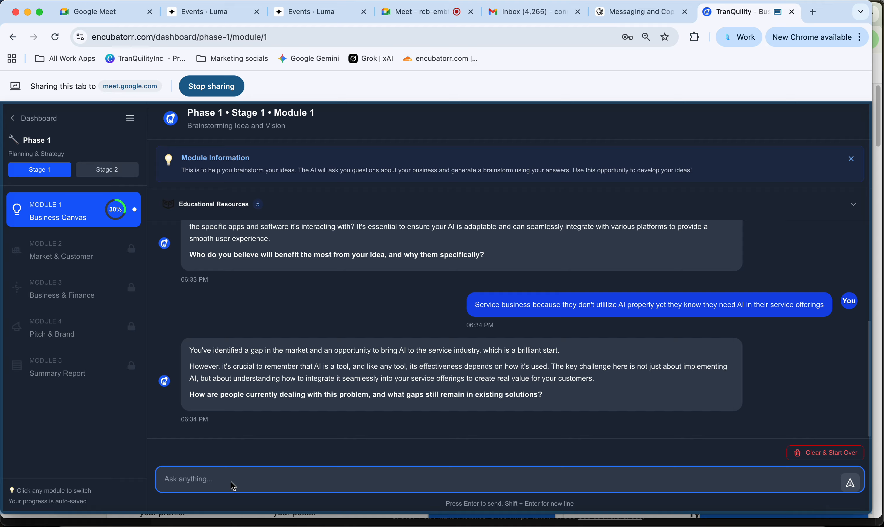
- Send 'they bring AI consultants, but never solve the true problem of not having a strong AI strategy'
type("they bring AI consultants, but never solve the")
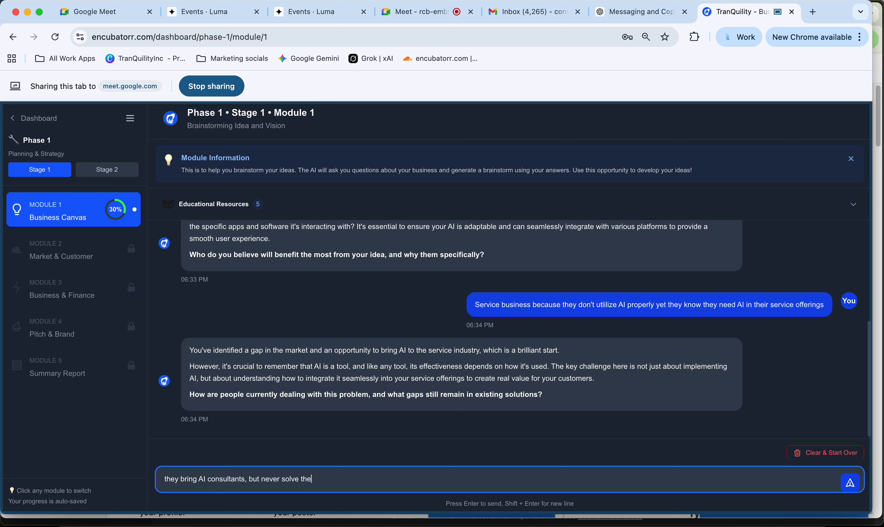
type(" tru problem")
key("BackSpace")
key("BackSpace")
key("BackSpace")
key("BackSpace")
key("BackSpace")
key("BackSpace")
key("BackSpace")
key("BackSpace")
type("e problem of not having a strong ")
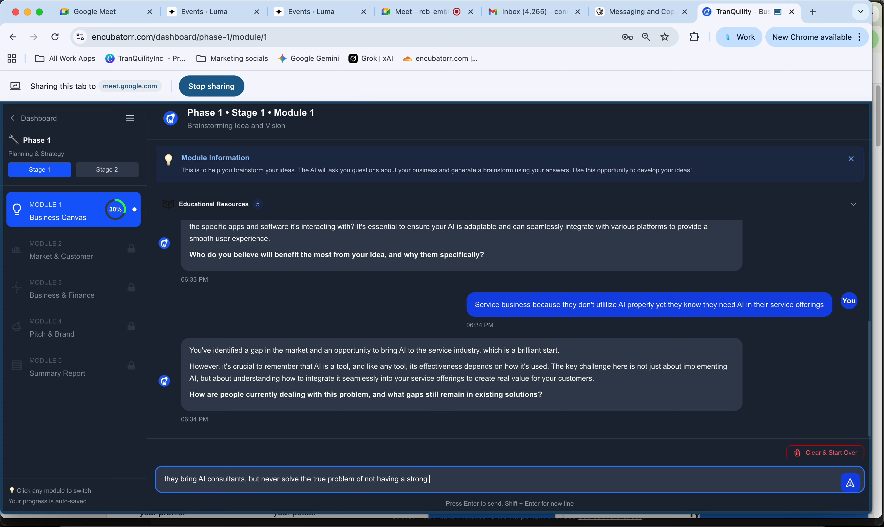
type("AI star")
key("BackSpace")
key("BackSpace")
type("rategy")
key("Return")
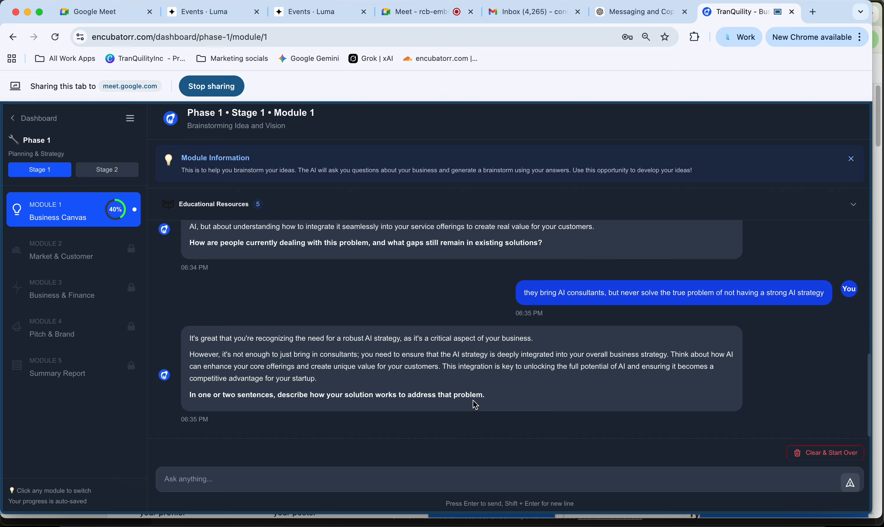
left_click(411, 479)
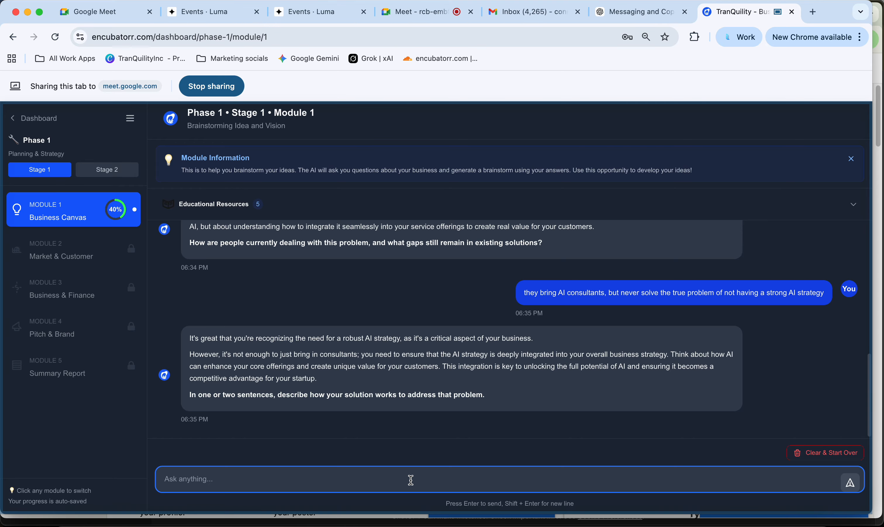
- Send the answer that it analyzes operational problems, identifies them, and develops tools to drive up efficiency
type("analyzes the operational probel")
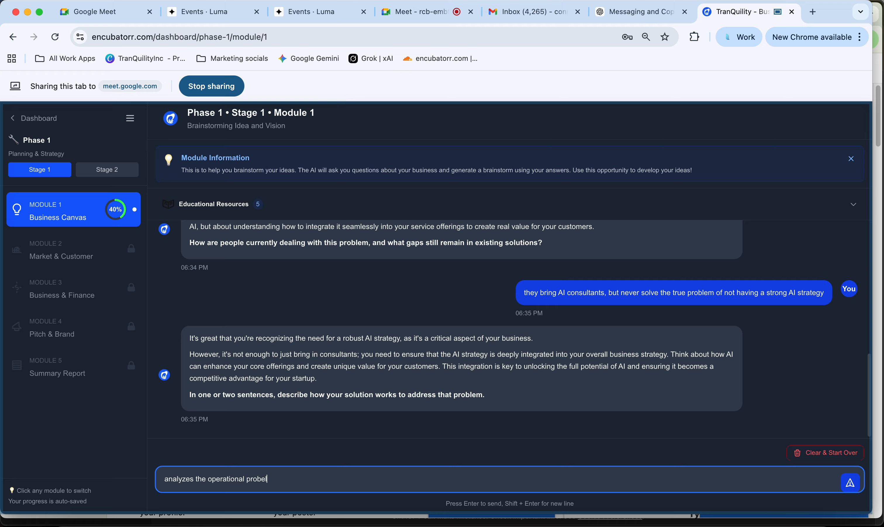
key("BackSpace")
key("BackSpace")
type("lem, identifies the prblem")
key("BackSpace")
key("BackSpace")
key("BackSpace")
key("BackSpace")
type("oblem to fix it, and d")
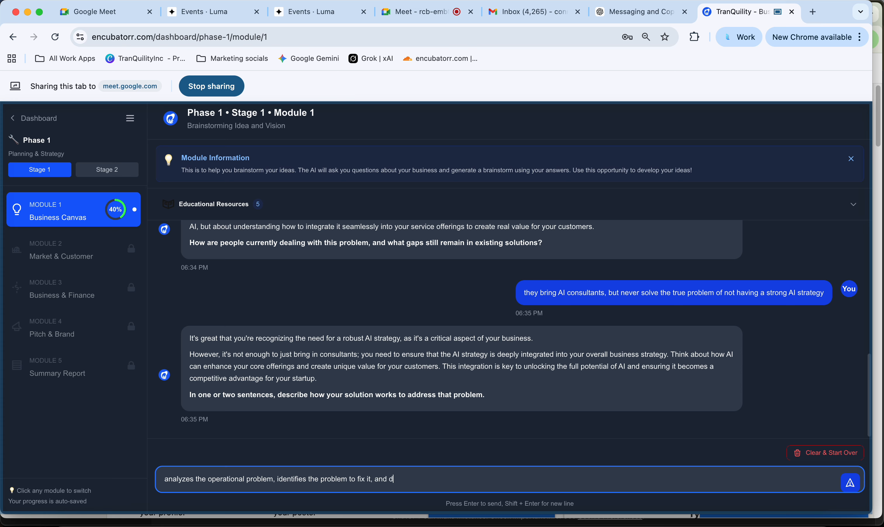
type("evelops tools to drive up efficiency")
key("Return")
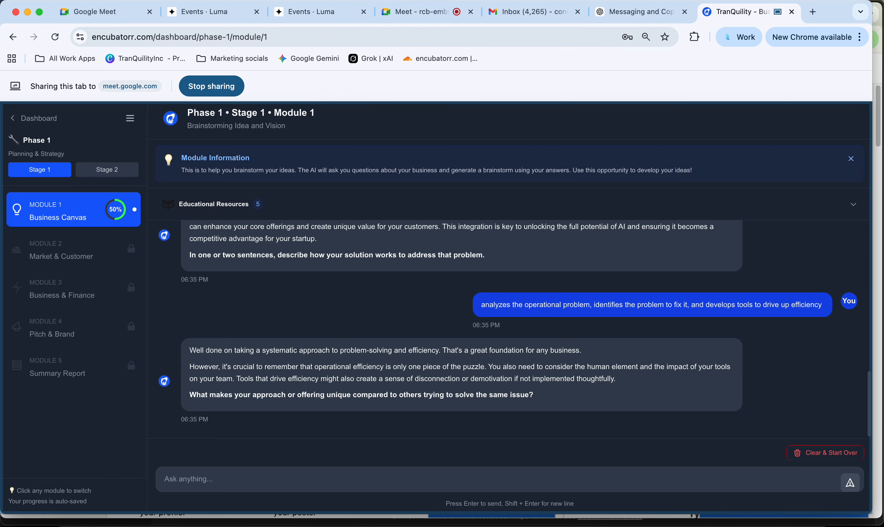
- Reply 'Strategic approach' to the question about what makes the offering unique
left_click(232, 483)
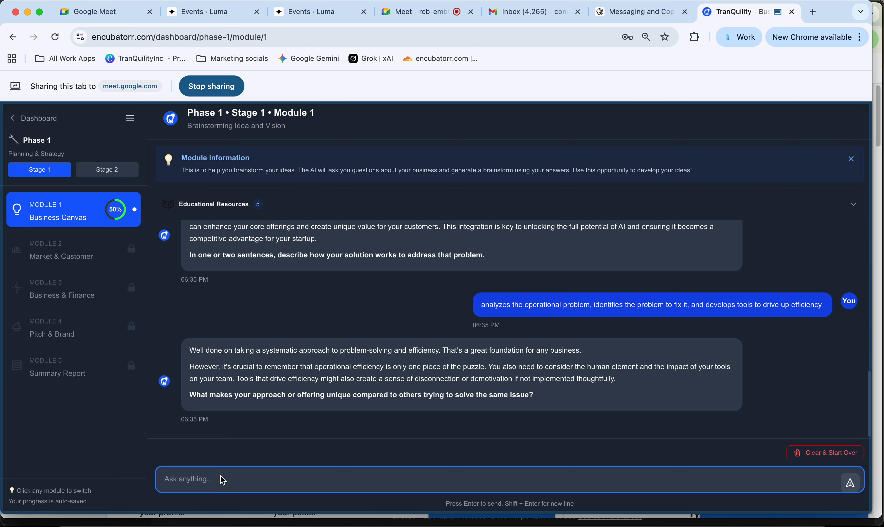
type("Strategic approach")
type("-")
key("BackSpace")
key("Return")
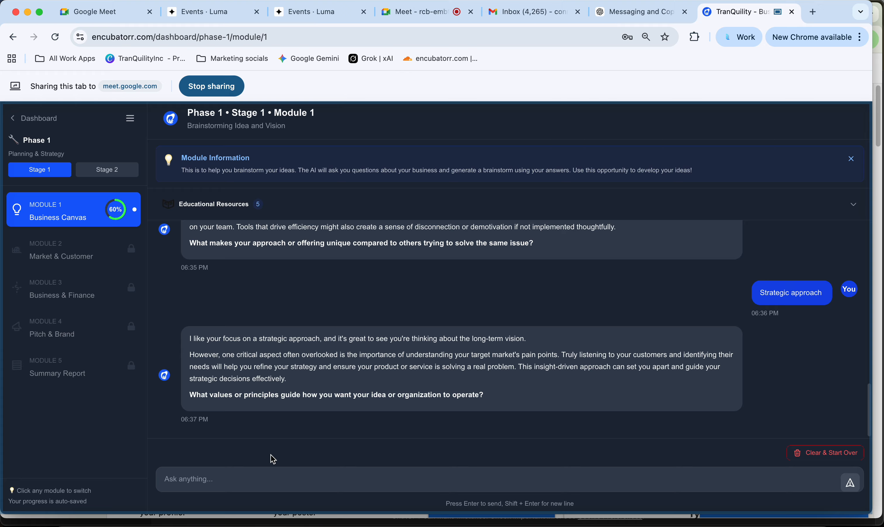
- Answer the values question with 'i dont have the answer / i dont know' and send it
left_click(266, 480)
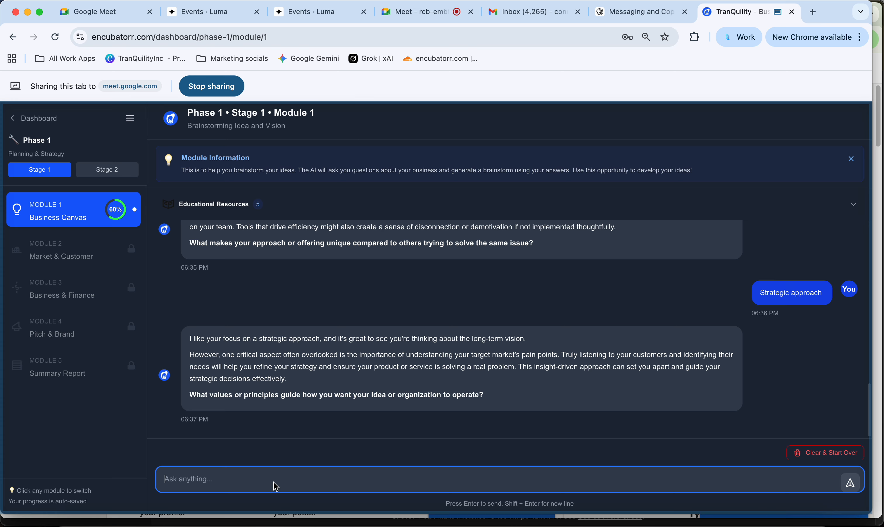
type("i dont have the answer / i dont know")
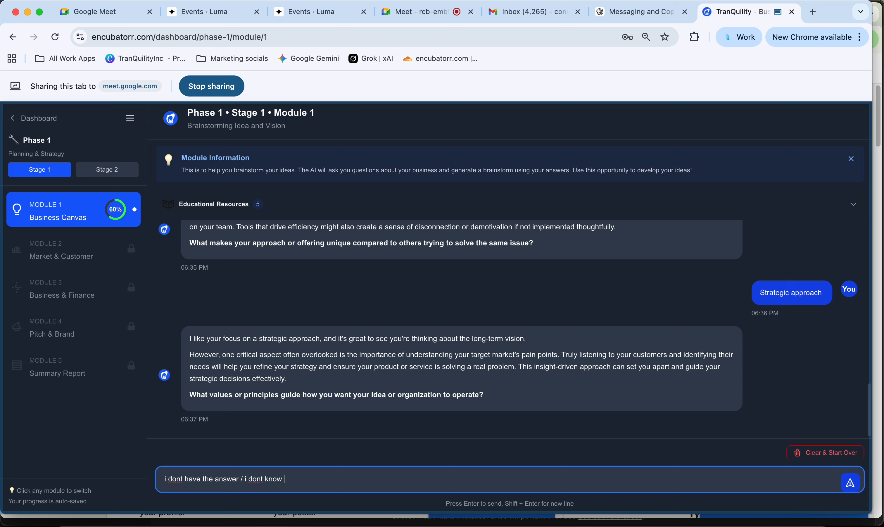
key("Return")
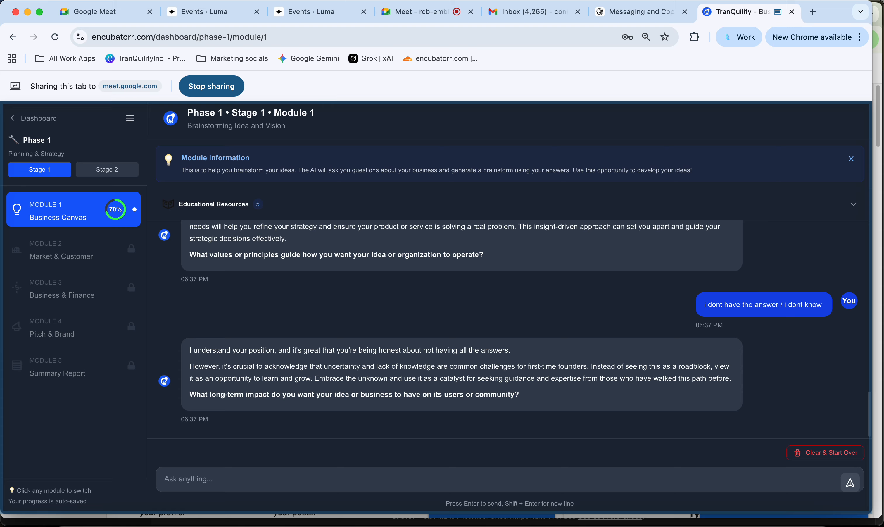
- Send 'increased efficiency - readiness for the modern world or AI era' as the long-term impact answer
left_click(181, 492)
type("i")
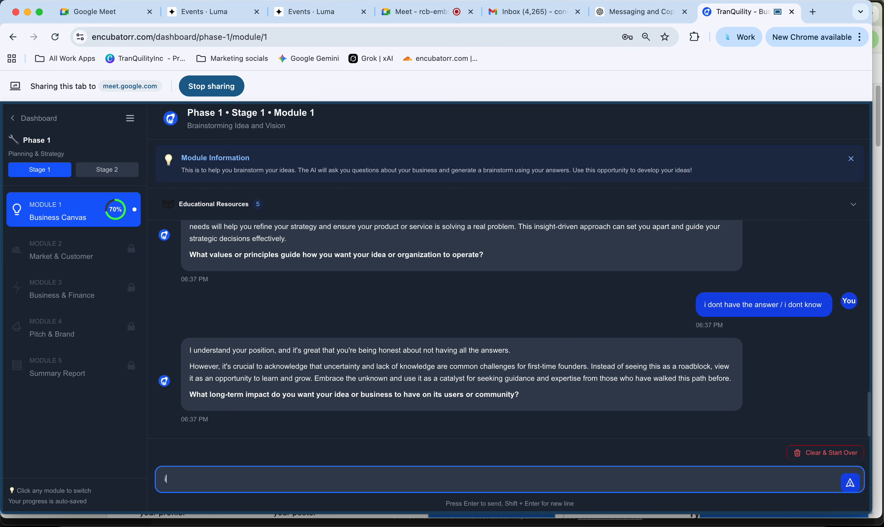
type("ncreased de")
type("fie")
key("BackSpace")
type("iency - readiness for the moder")
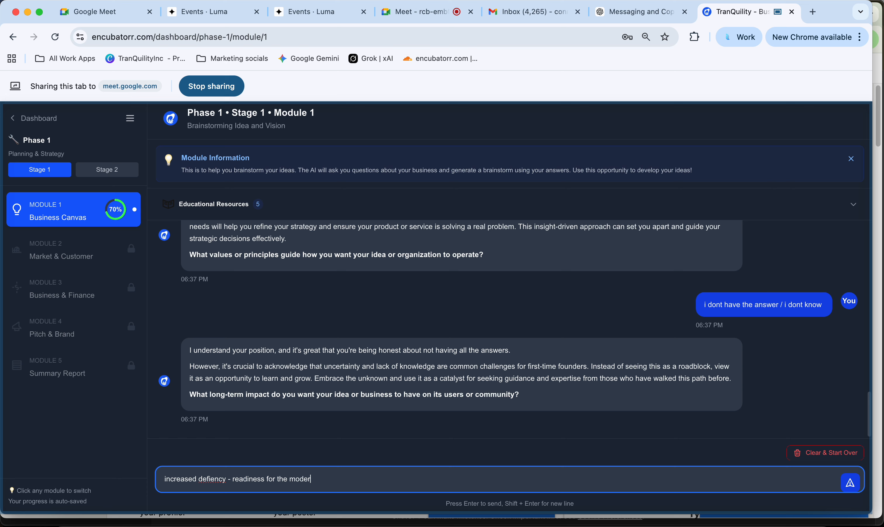
type("n world or AI are")
key("BackSpace")
key("BackSpace")
key("BackSpace")
type("era")
key("Return")
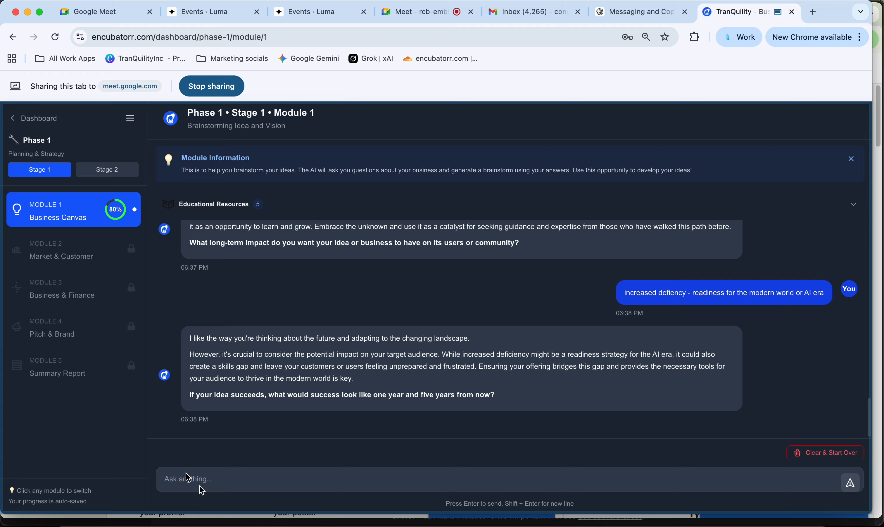
- Send 'one year from now - replaced current income - five years from now i would have a team operators'
left_click(249, 479)
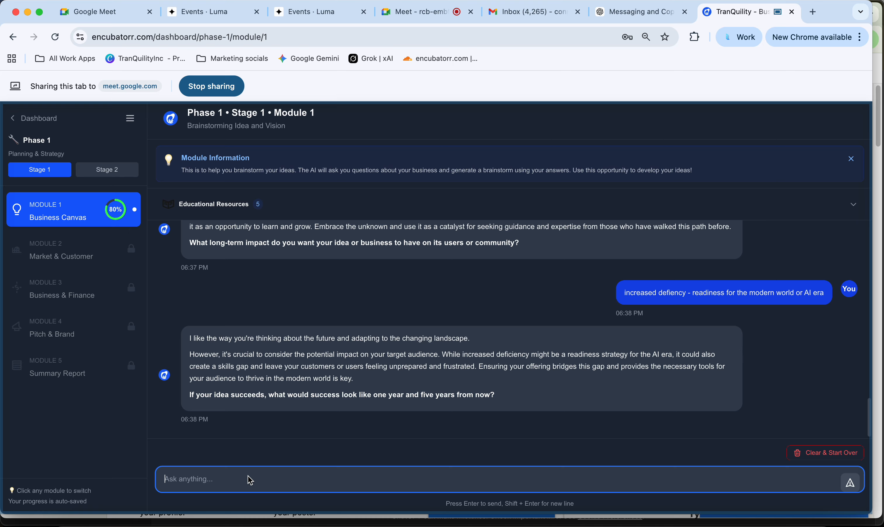
type("replaced current income - five years from ")
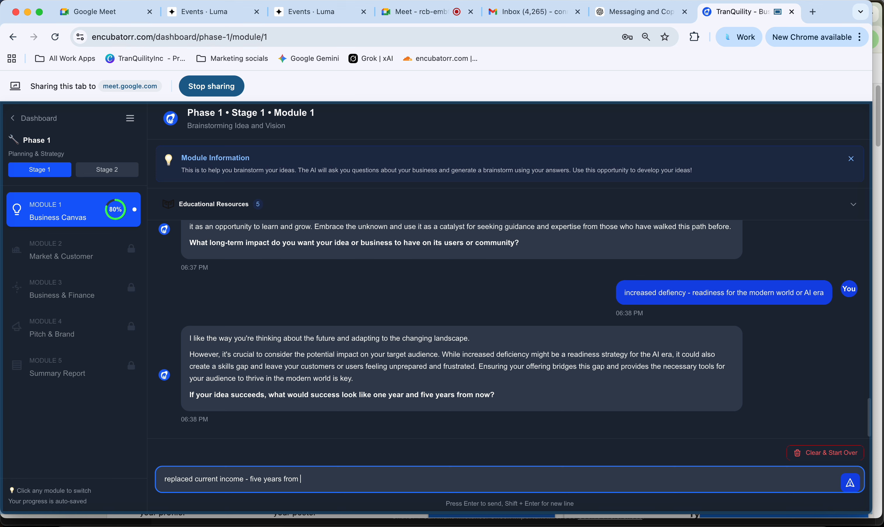
type("now i would have a team operators")
left_click(165, 479)
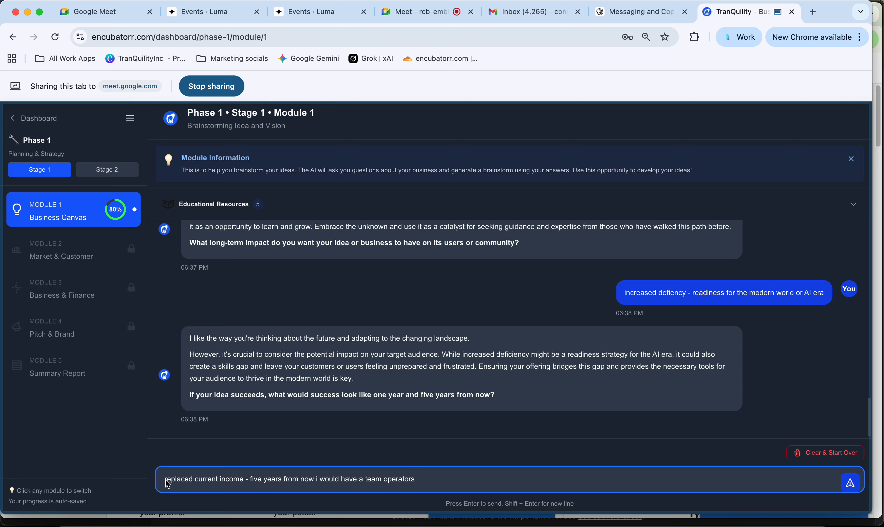
type("one year fr")
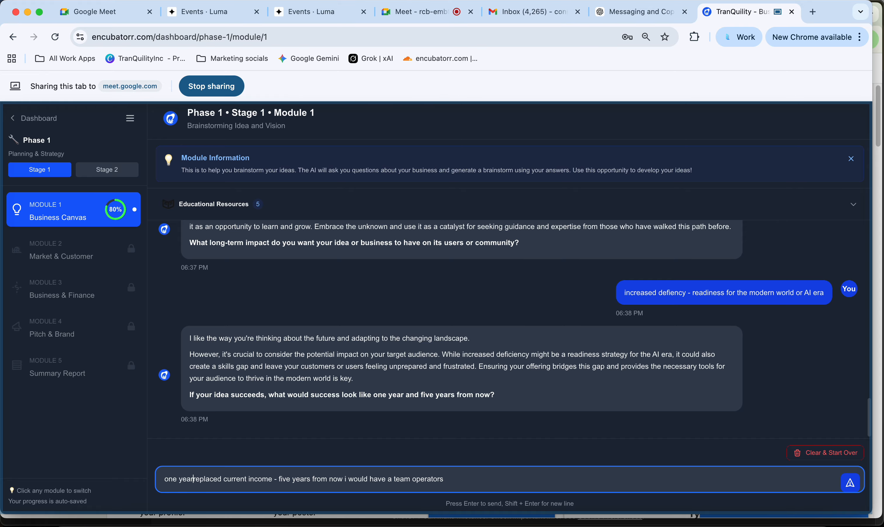
type("om now -")
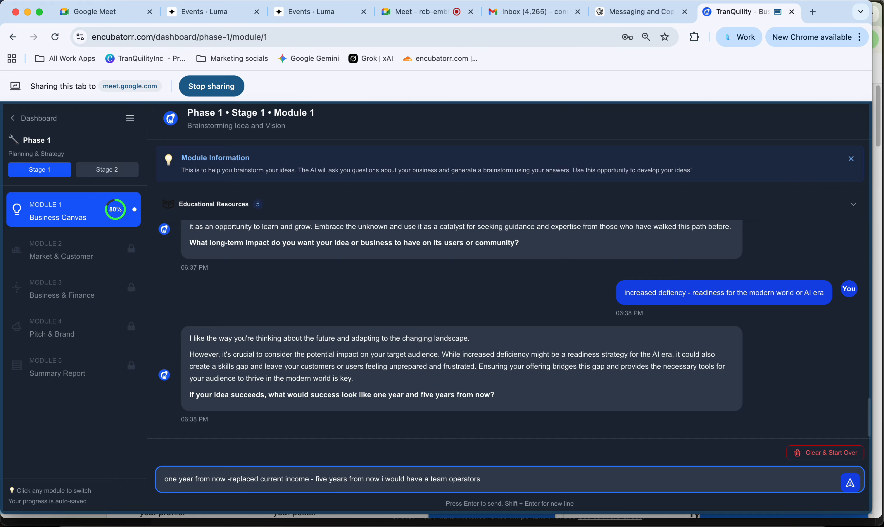
key("Return")
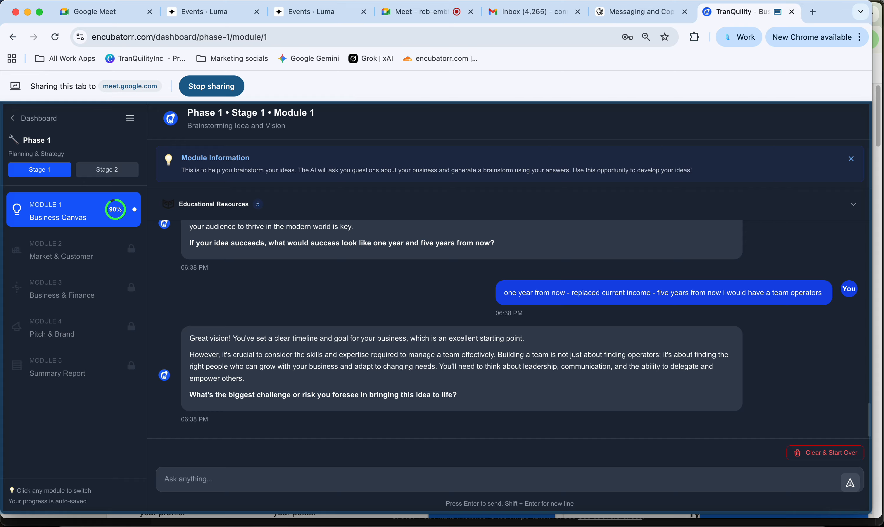
- Send 'lead generation' as the risk answer and review the coach's Module 1 completion reply
left_click(363, 486)
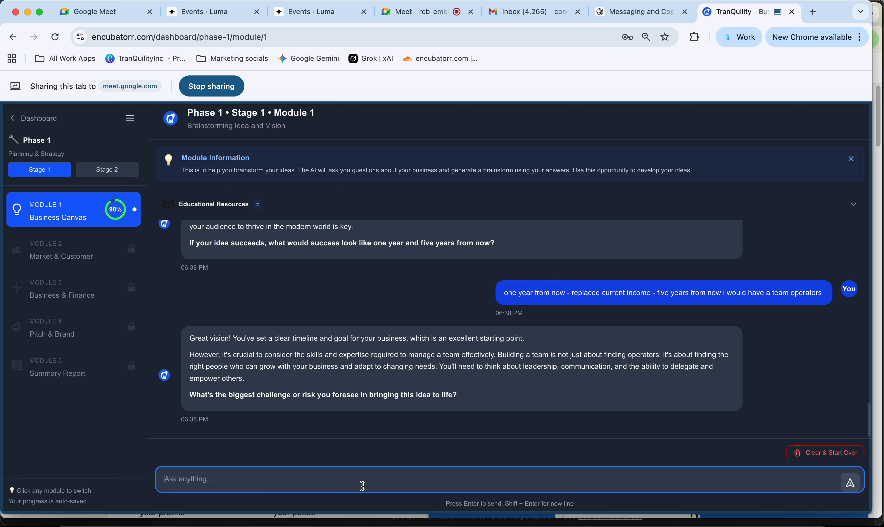
type("lead generation")
key("Return")
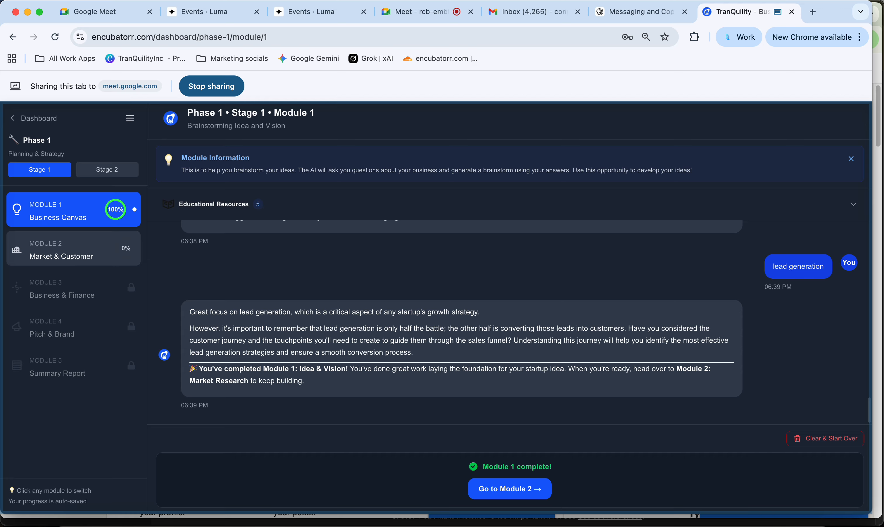
scroll(333, 387, "up", 5)
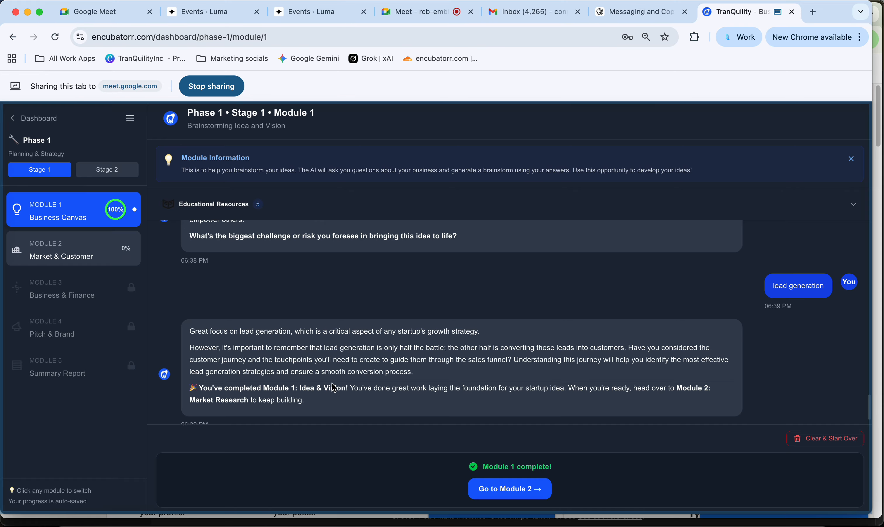
scroll(333, 387, "down", 5)
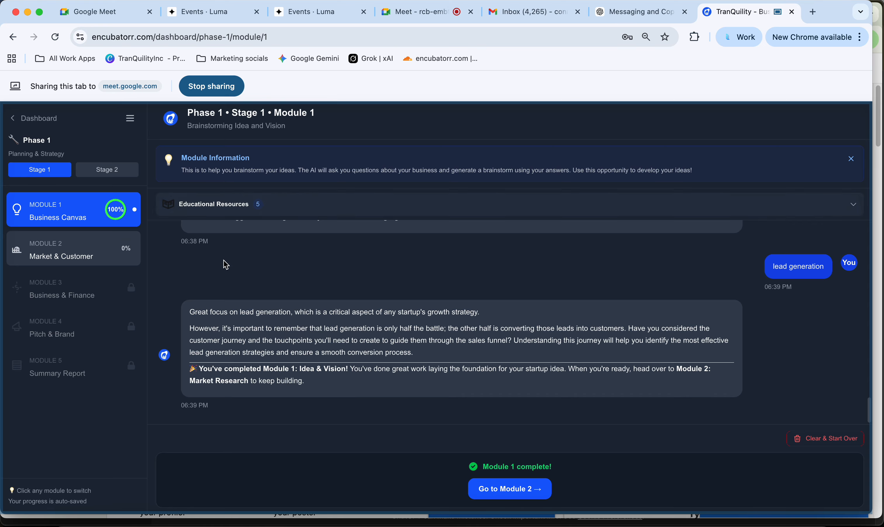
scroll(233, 313, "up", 10)
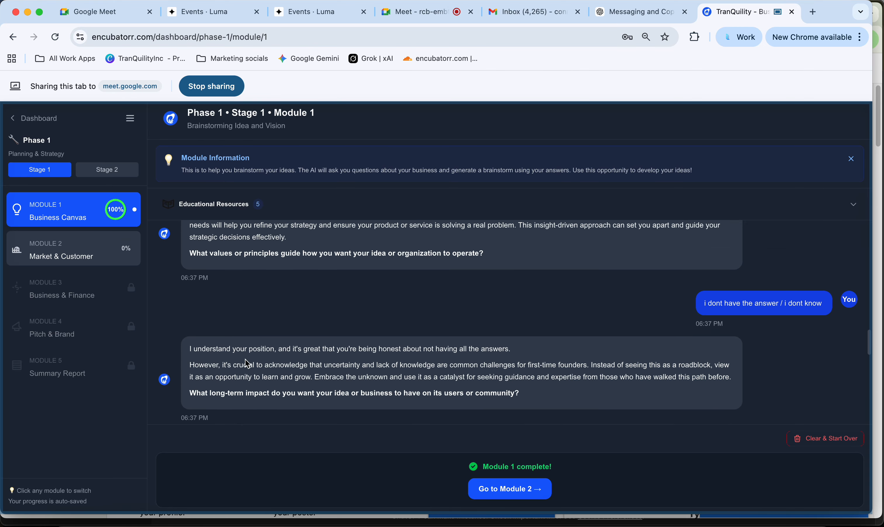
scroll(259, 341, "down", 10)
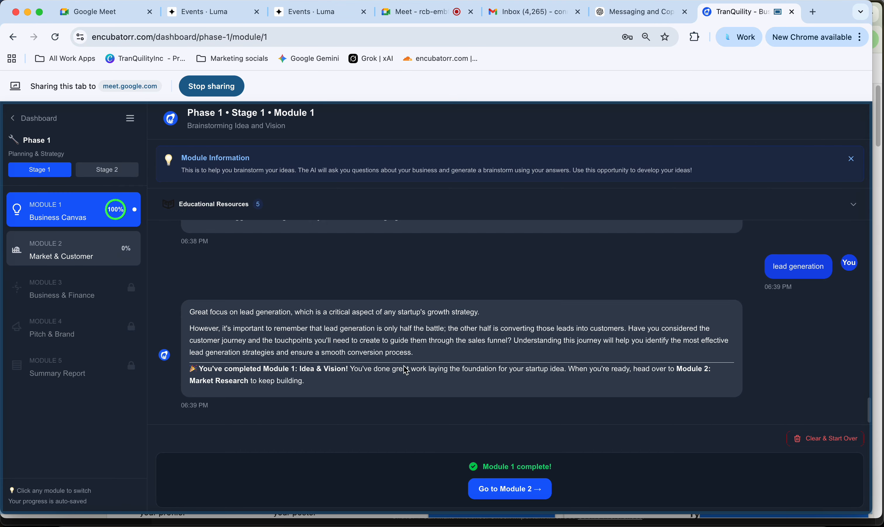
- Start the Market & Customer module chat at 14%, then view the locked Stage 2 modules
left_click(502, 499)
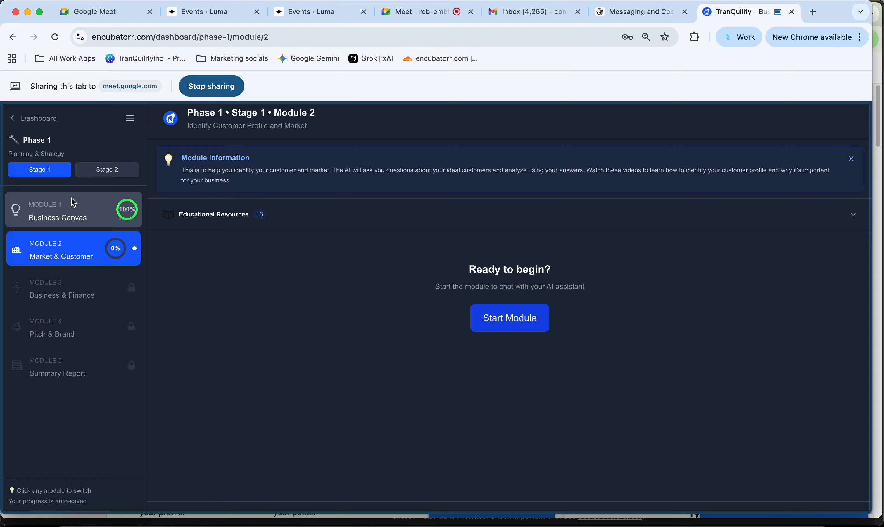
left_click(107, 208)
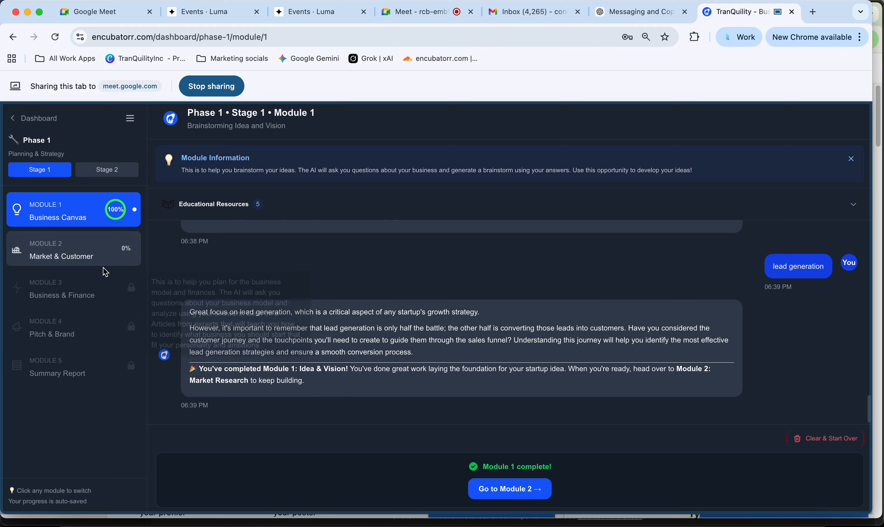
left_click(92, 248)
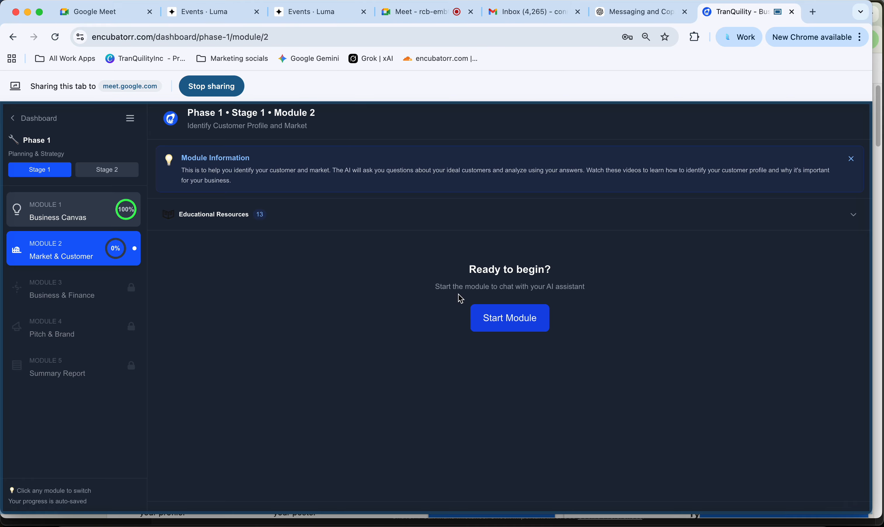
left_click(518, 325)
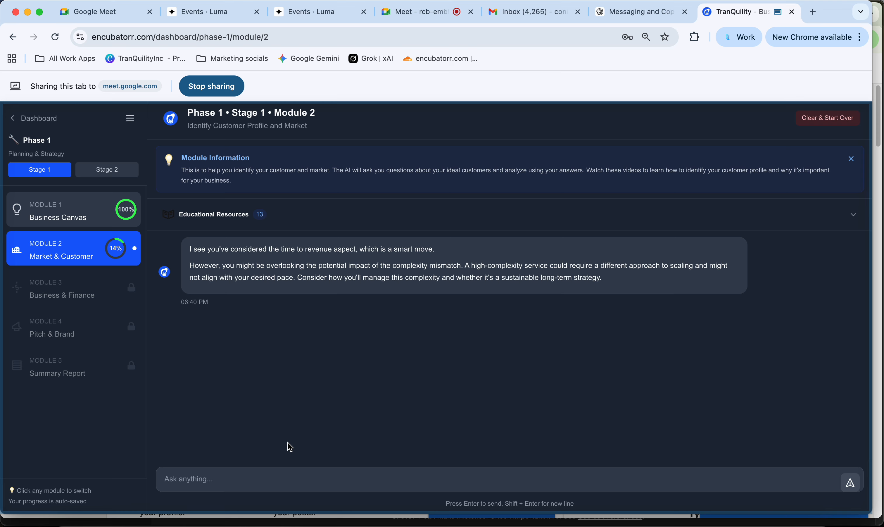
left_click(267, 485)
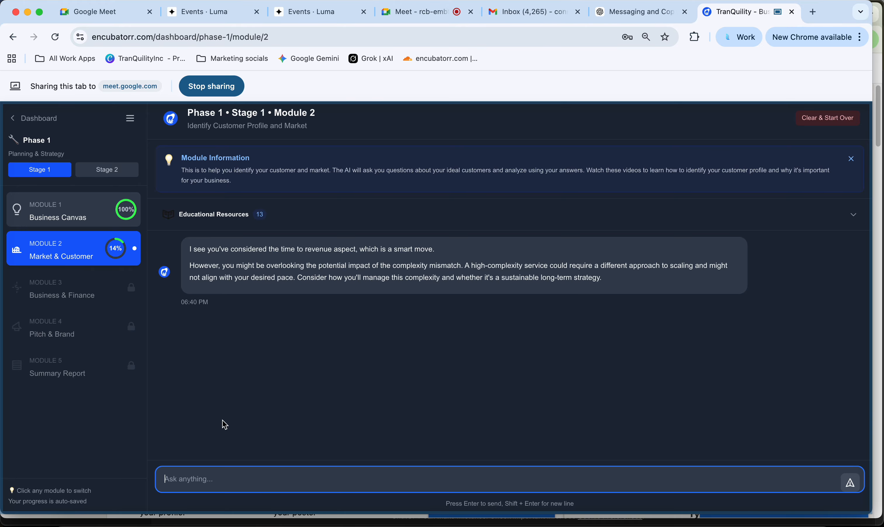
left_click(109, 168)
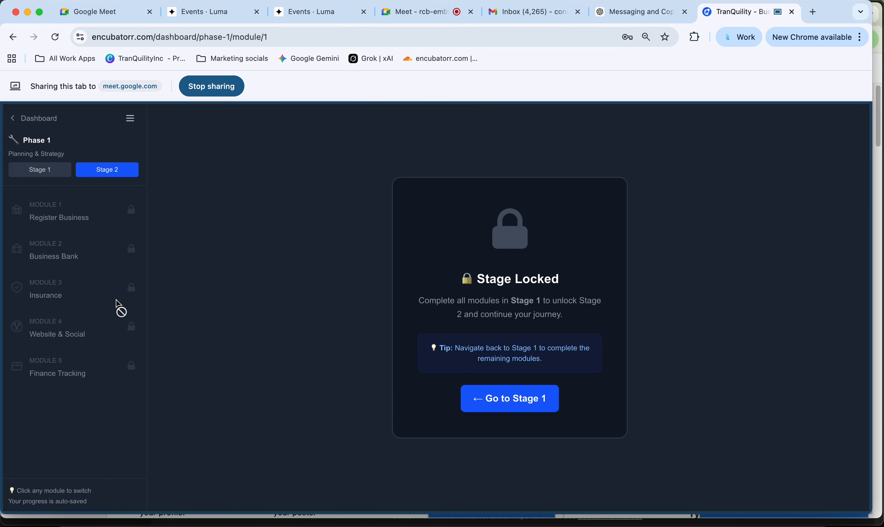
- Reopen the Market & Customer chat from Stage 1, then go back to the main dashboard
left_click(32, 175)
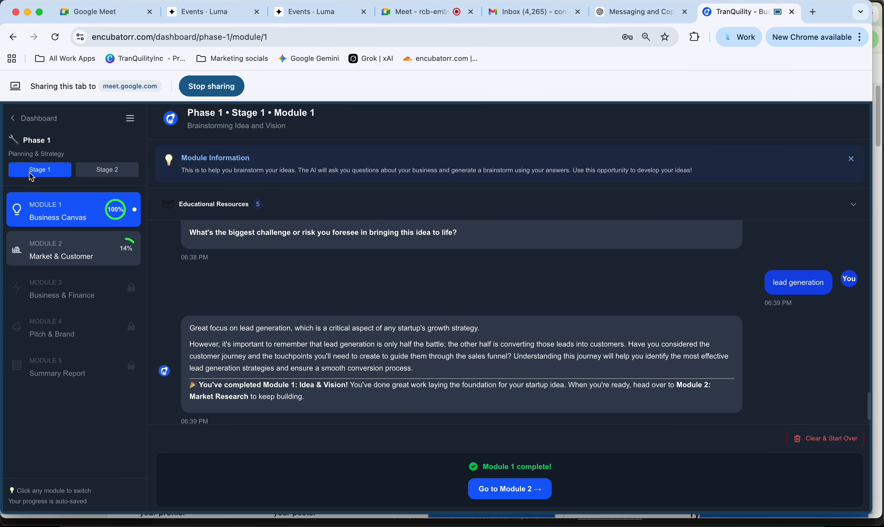
left_click(80, 236)
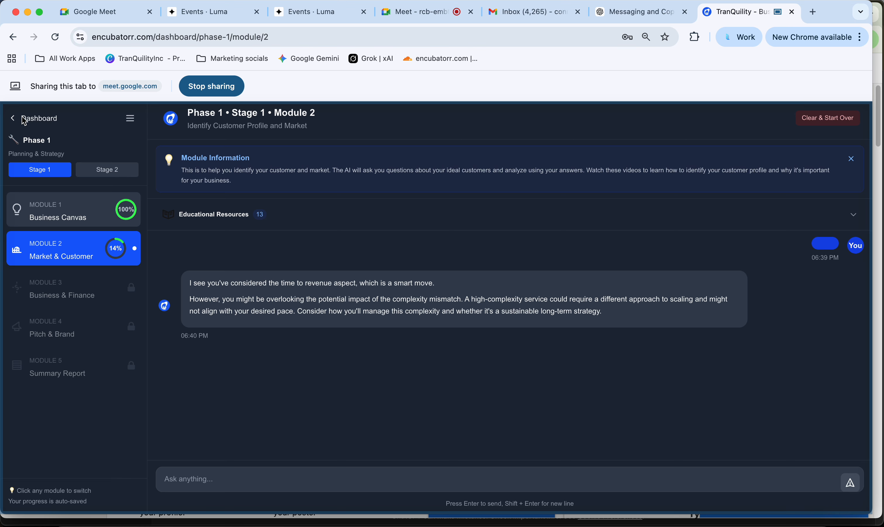
left_click(32, 118)
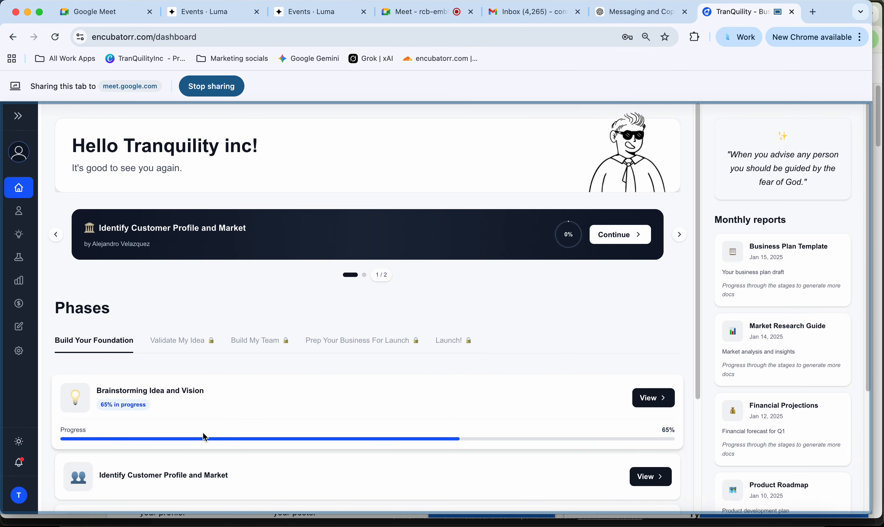
- Stop sharing the Encubatorr tab with the Google Meet call
left_click(209, 90)
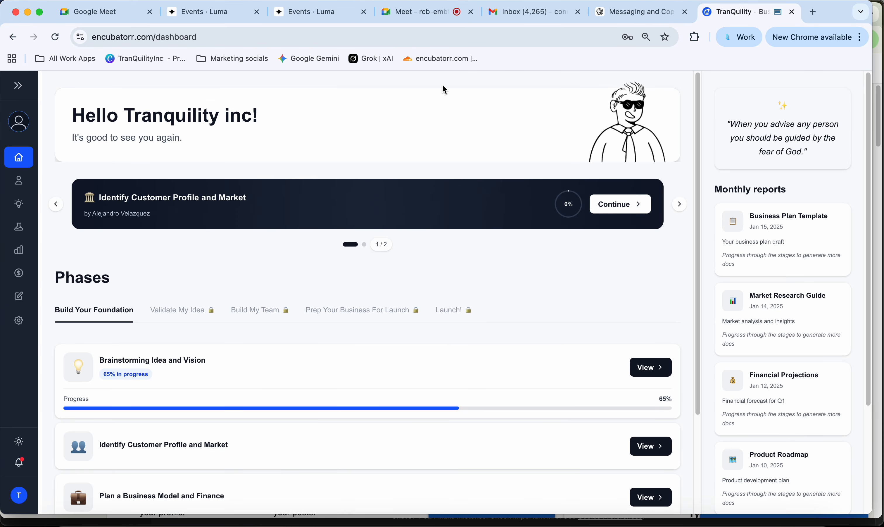
- Switch to the Google Meet call showing the five participant tiles
left_click(434, 14)
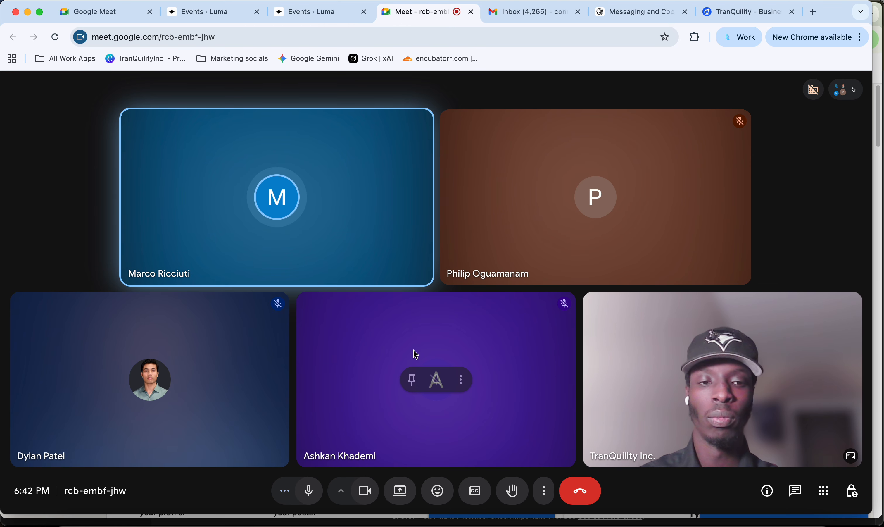